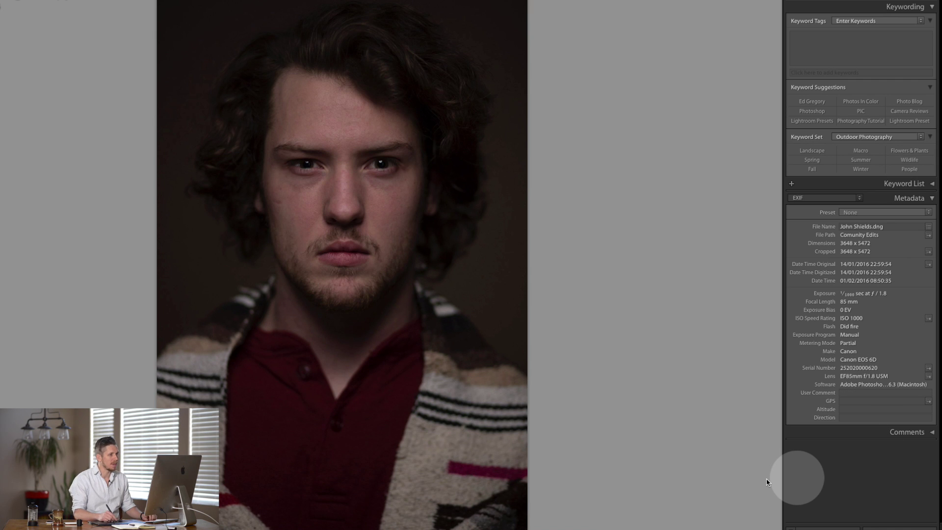
- Open the portrait in the Develop module and check the eyes up close
click(543, 237)
click(486, 231)
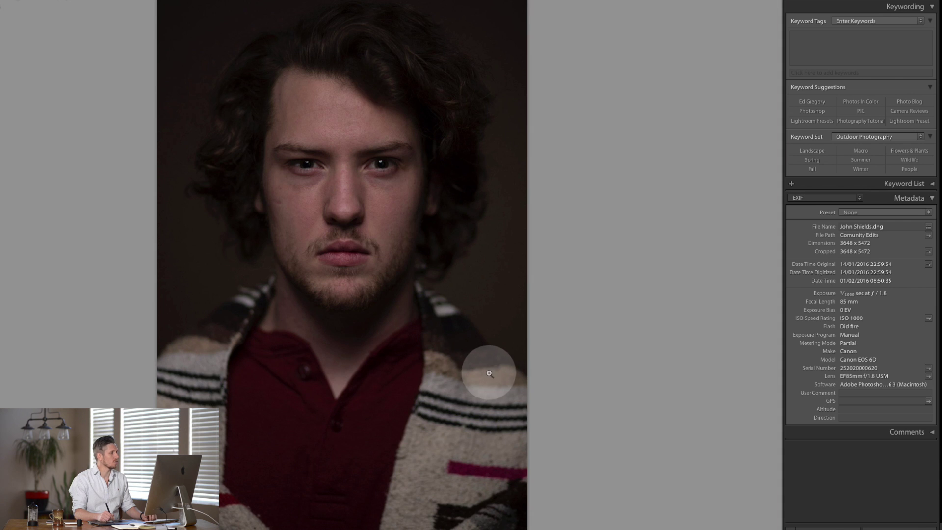
click(738, 4)
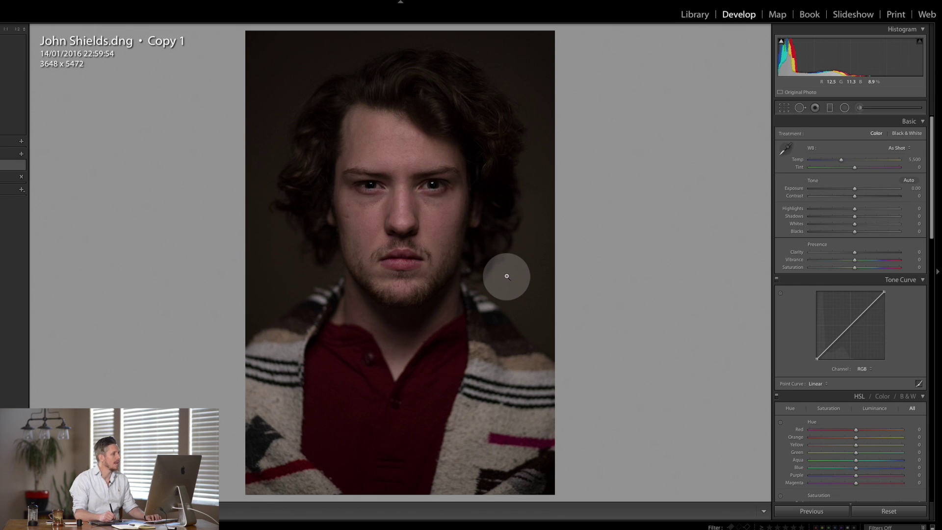
click(432, 183)
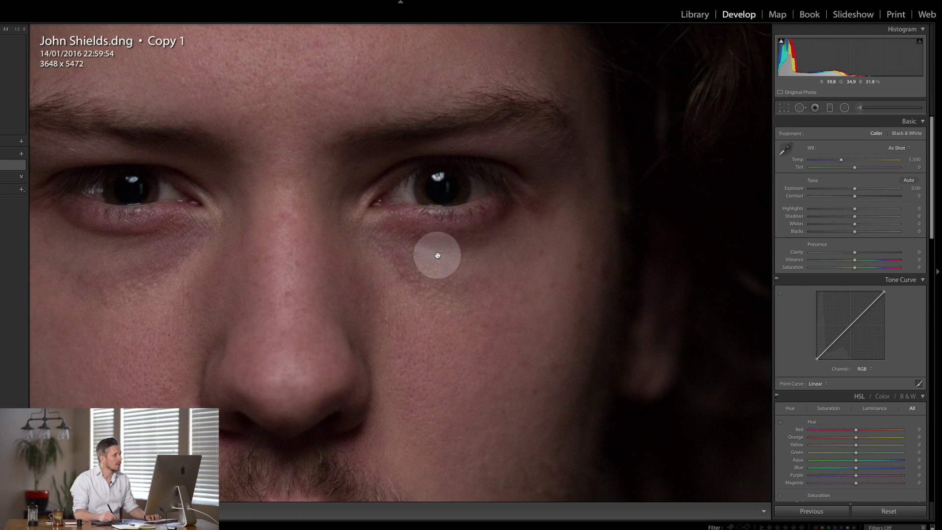
drag(431, 183, 476, 196)
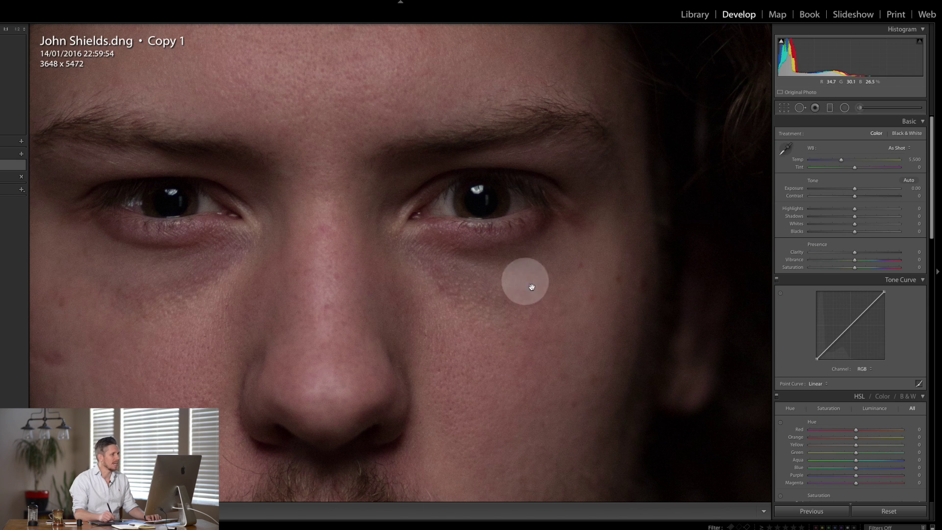
click(550, 349)
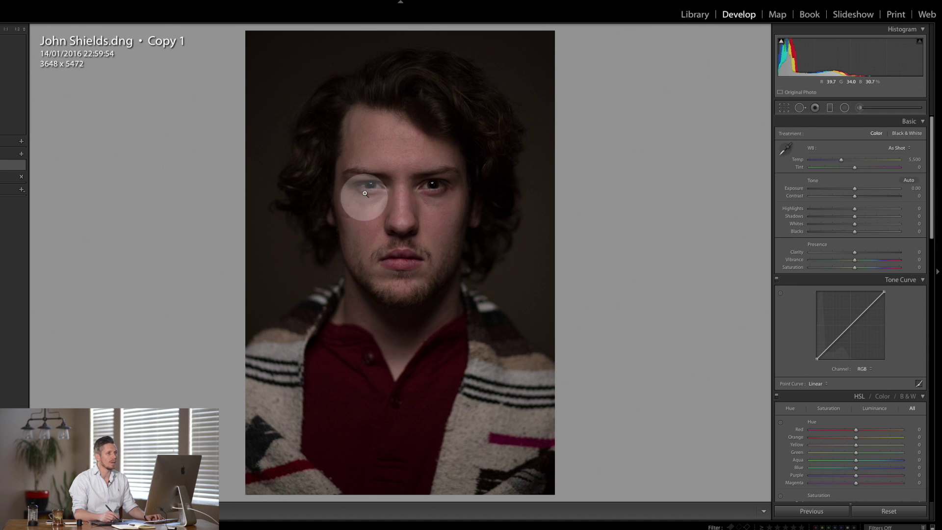
- Adjust the portrait's basic tone to Exposure +0.34, Highlights +24, Shadows +19 and Whites +15
drag(854, 189, 866, 189)
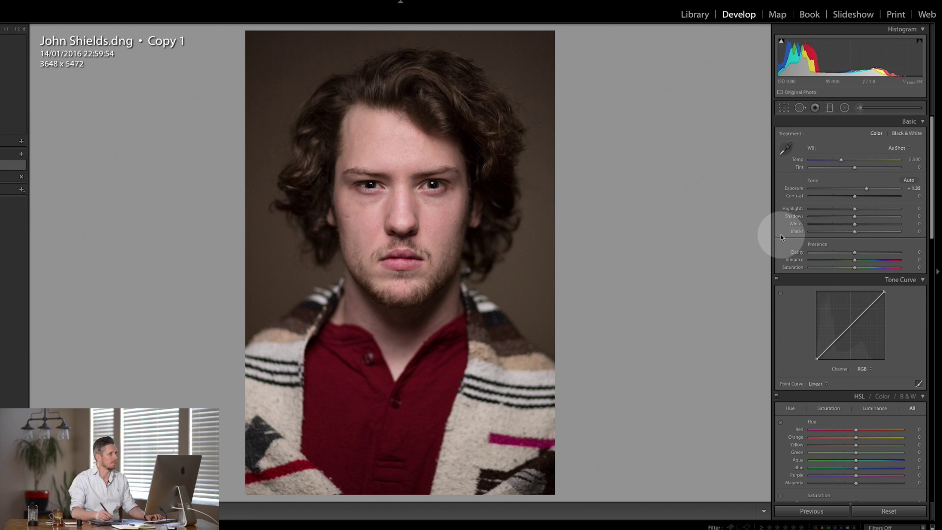
drag(868, 189, 852, 195)
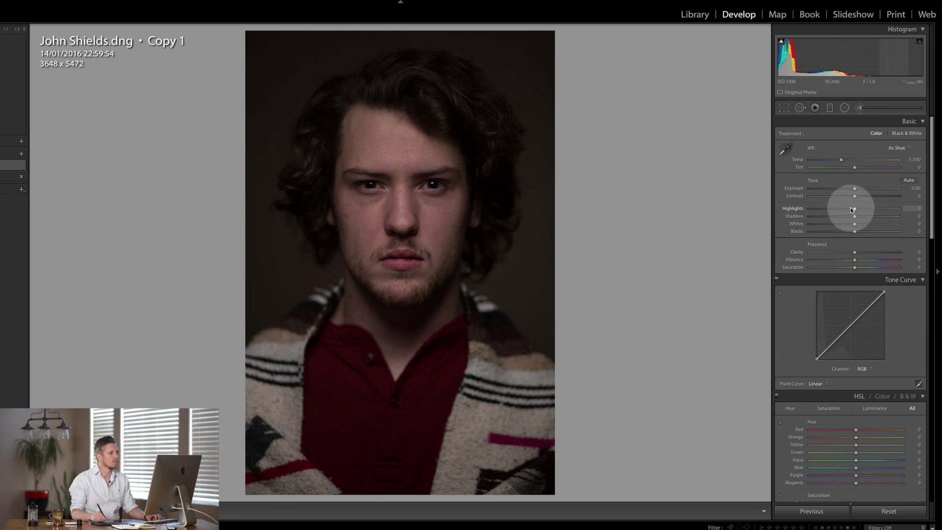
mouse_move(864, 218)
mouse_down()
mouse_move(856, 208)
mouse_move(890, 208)
mouse_move(865, 210)
mouse_move(856, 223)
mouse_move(880, 224)
mouse_move(843, 224)
mouse_move(858, 224)
mouse_up()
drag(802, 63, 835, 61)
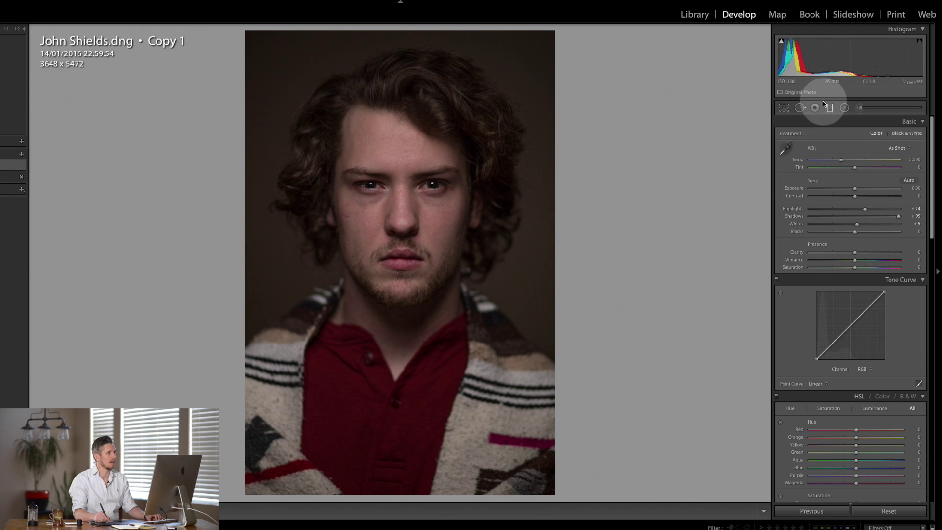
drag(839, 62, 864, 64)
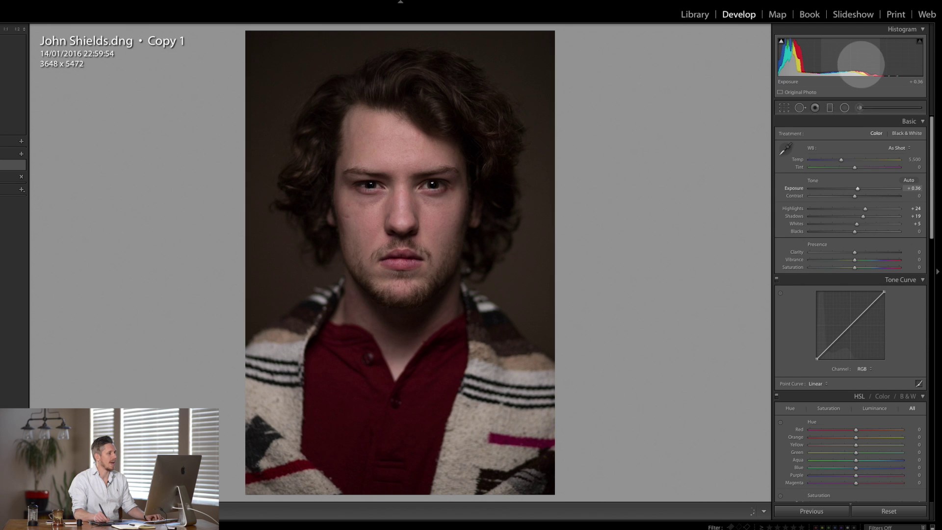
drag(861, 64, 855, 63)
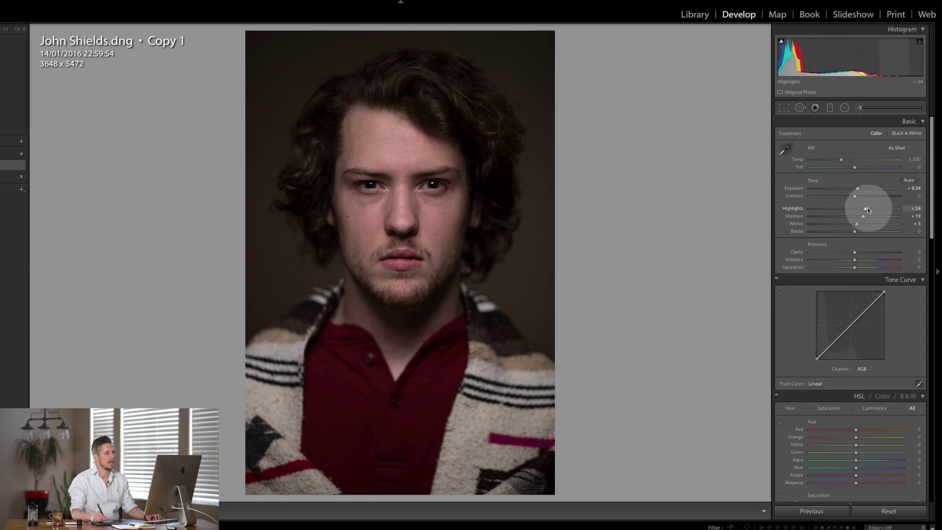
drag(858, 225, 861, 224)
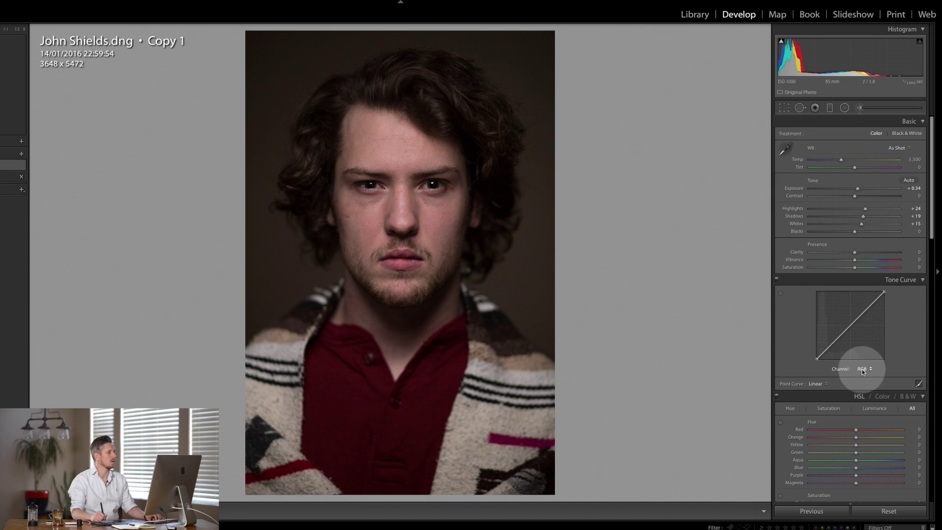
- Compare the tone-adjusted virtual copy with its unedited version and the original photo
key(backslash)
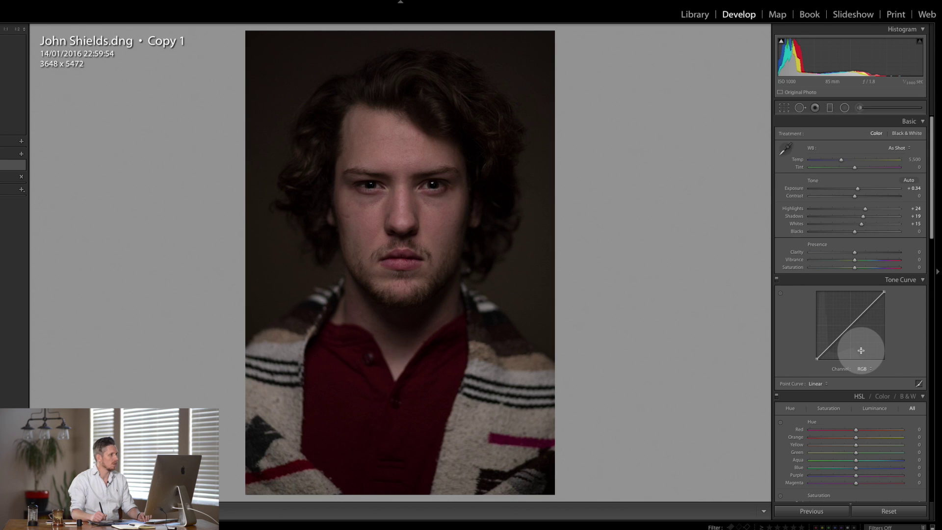
key(Left)
key(Right)
key(Left)
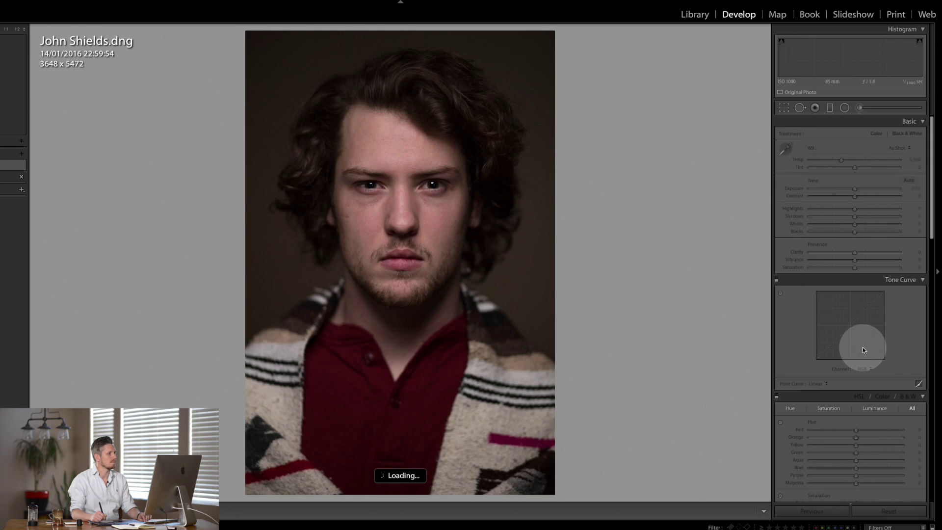
key(Right)
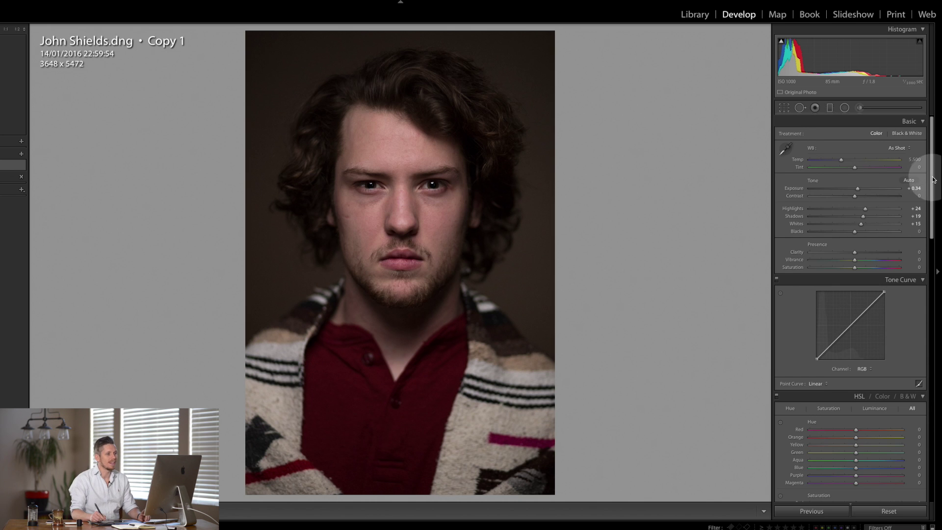
- Paint over both eyes with a size 5.0 adjustment brush set to Exposure 0.18 and Clarity 19
click(400, 193)
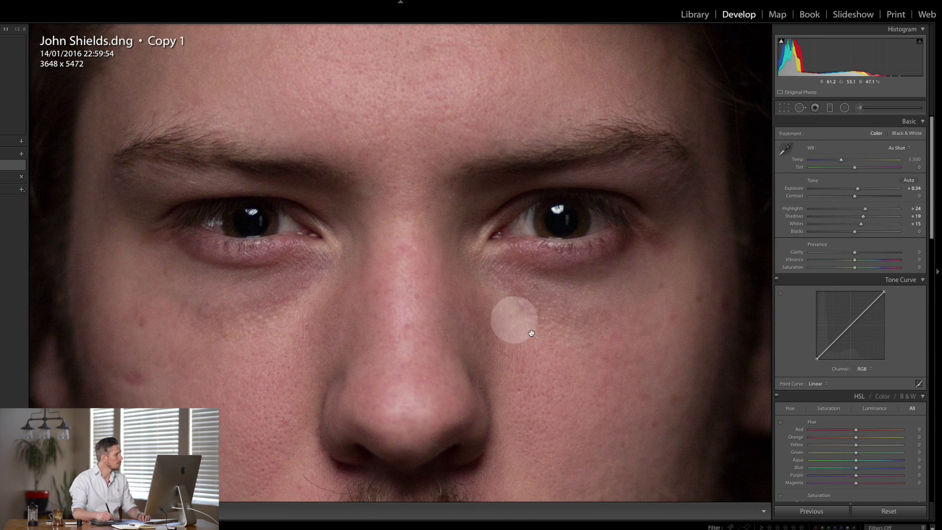
click(859, 107)
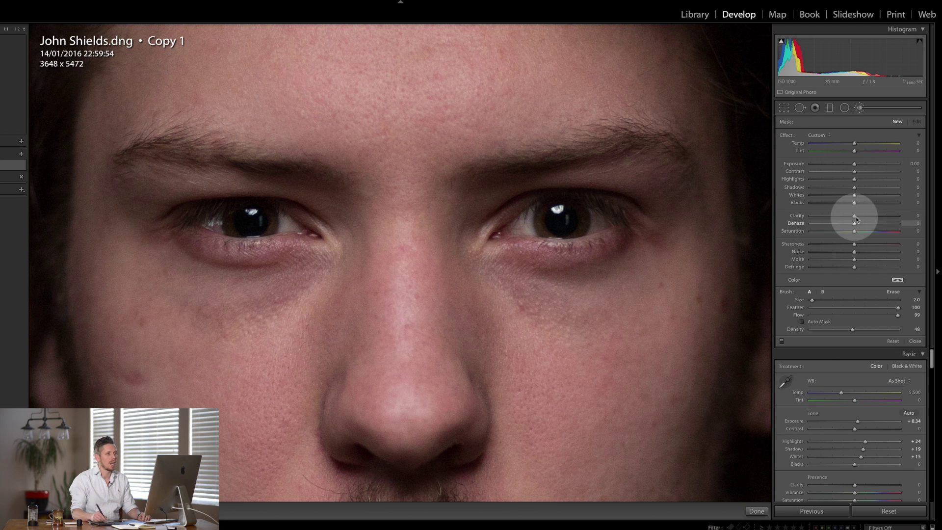
drag(864, 216, 862, 216)
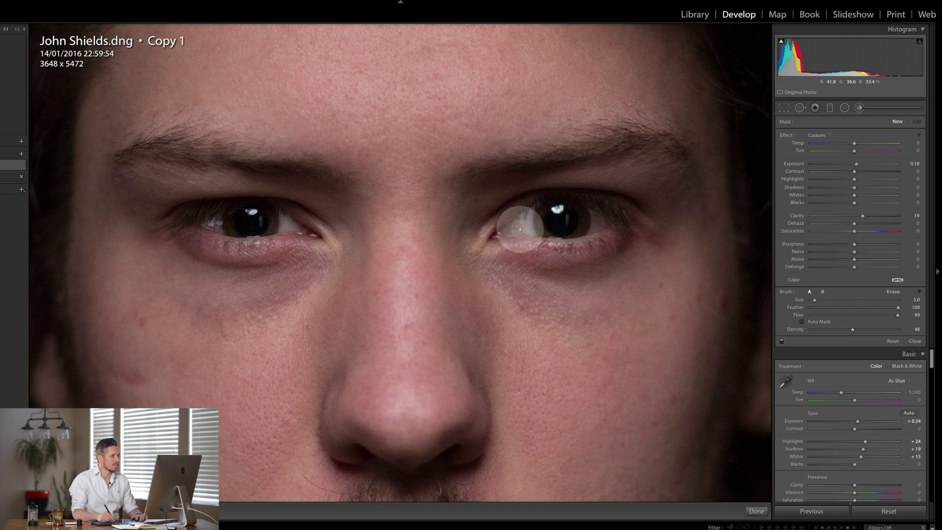
mouse_move(590, 225)
mouse_down()
mouse_move(561, 216)
mouse_move(509, 248)
mouse_up()
mouse_move(298, 225)
mouse_down()
mouse_move(235, 234)
mouse_move(212, 225)
mouse_move(299, 225)
mouse_up()
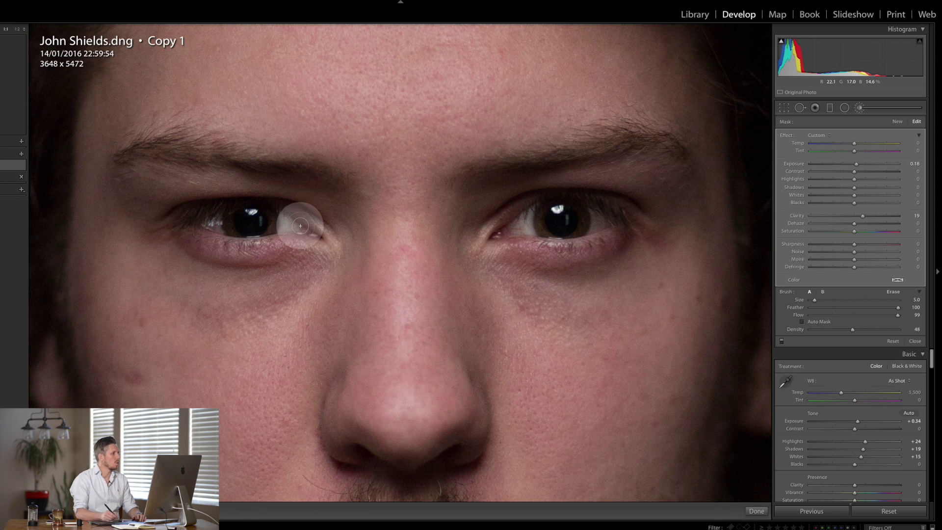
- Raise the eye brush adjustment to Clarity 51 and Exposure 0.43, and close the brush tool
drag(863, 217, 913, 249)
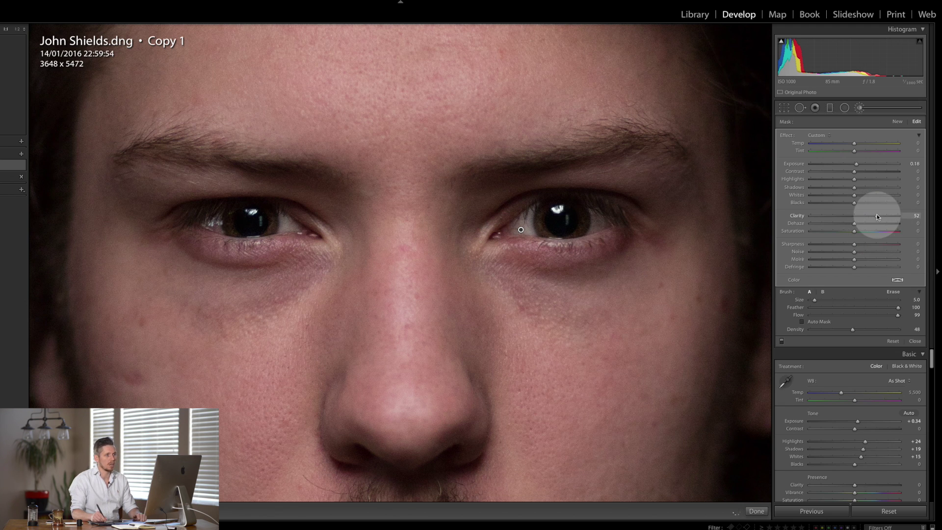
drag(859, 166, 858, 164)
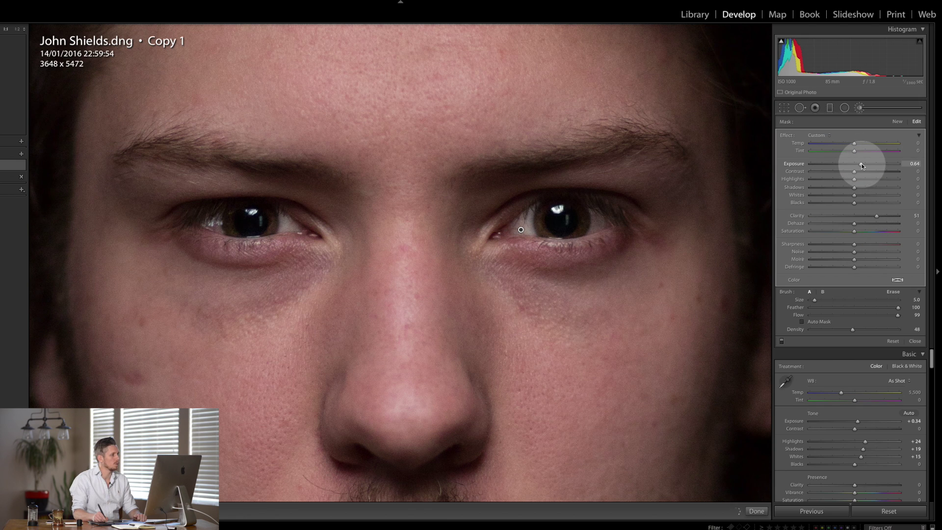
drag(858, 164, 847, 210)
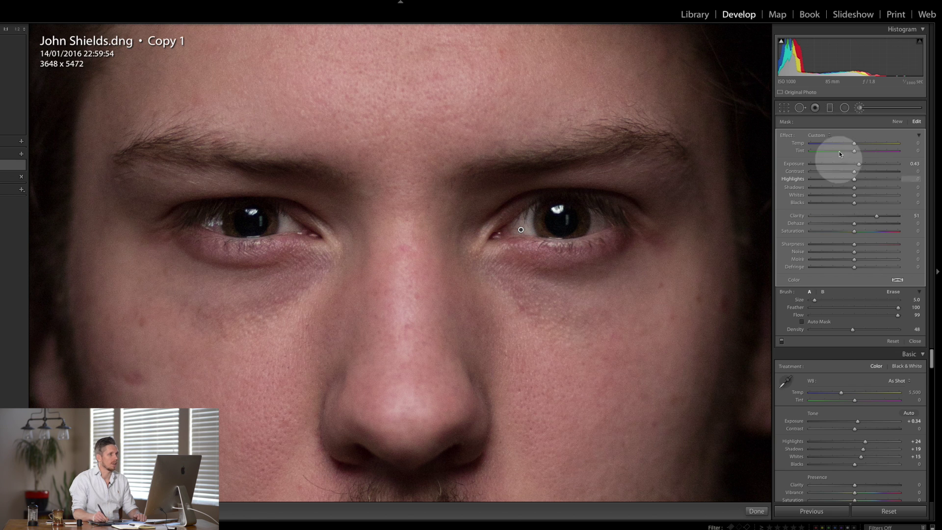
click(859, 107)
click(701, 235)
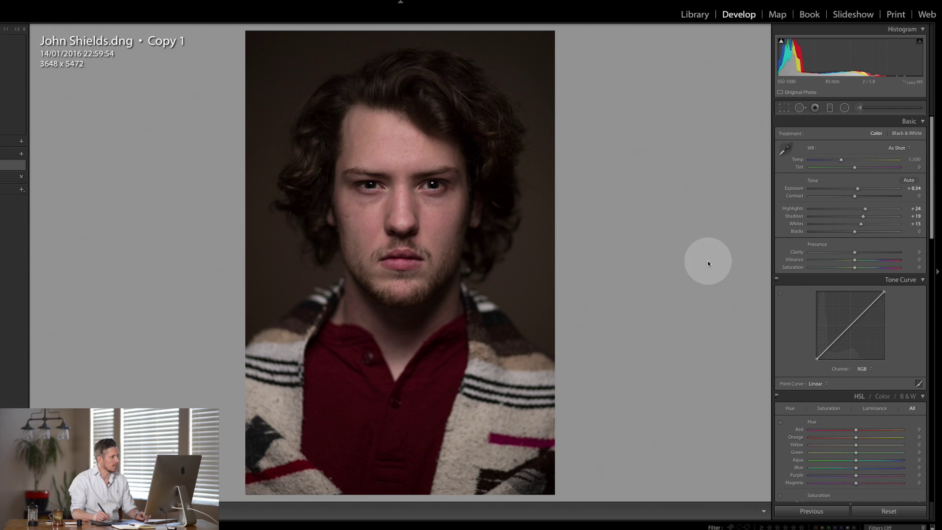
- Compare the brushed copy with the original photo and inspect the brightened eyes up close
key(Left)
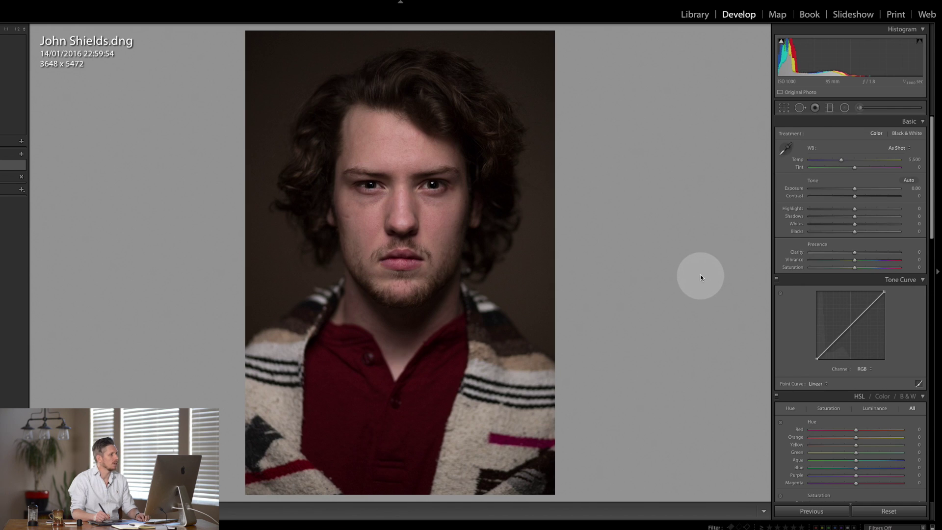
key(Right)
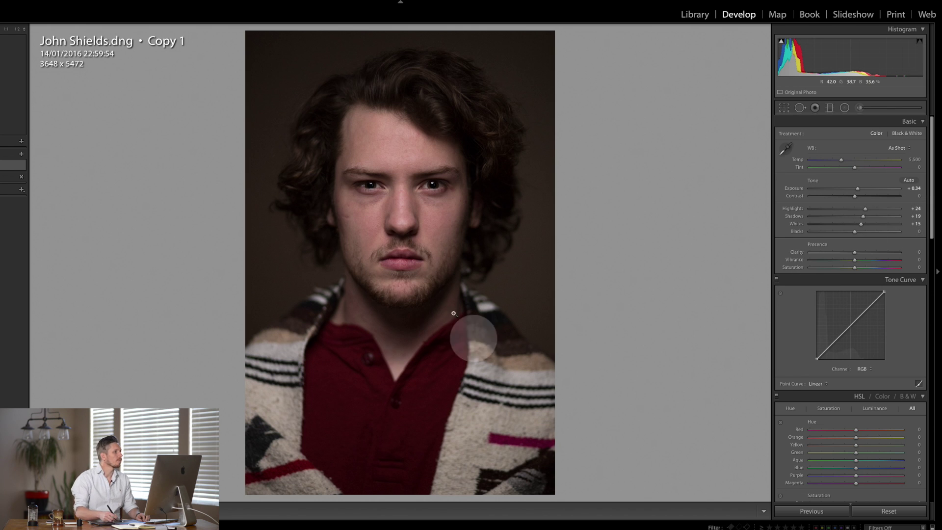
click(409, 190)
drag(389, 185, 446, 190)
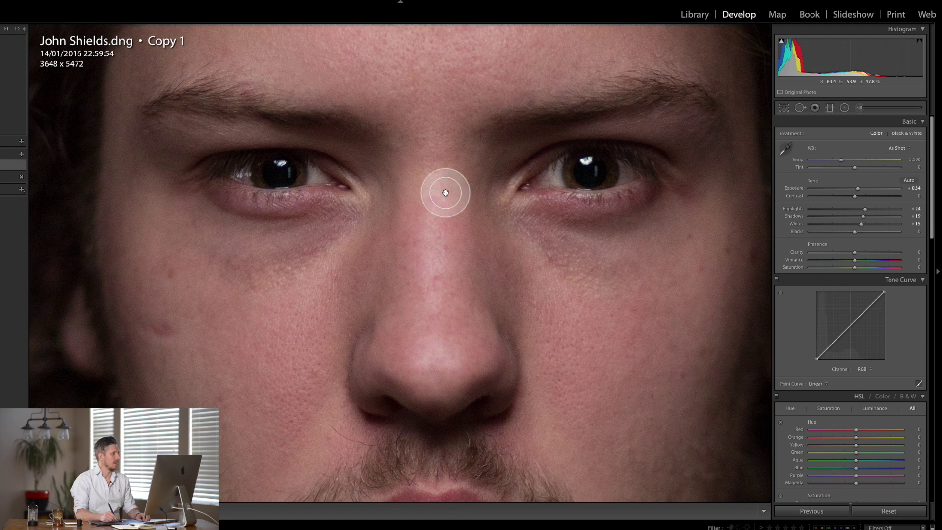
click(448, 196)
click(419, 203)
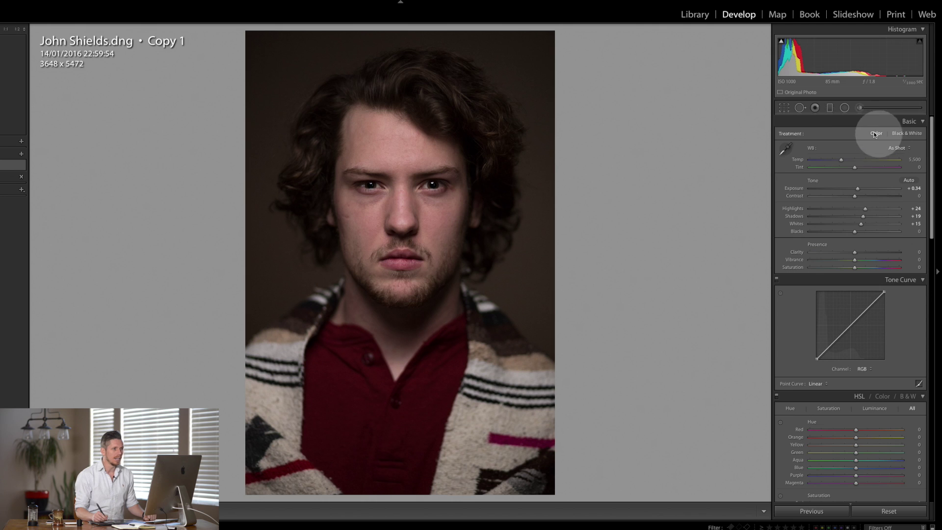
- Draw a radial filter across both eyes that affects only the area outside it, with Exposure 0, Clarity −21 and Sharpness −78
click(845, 107)
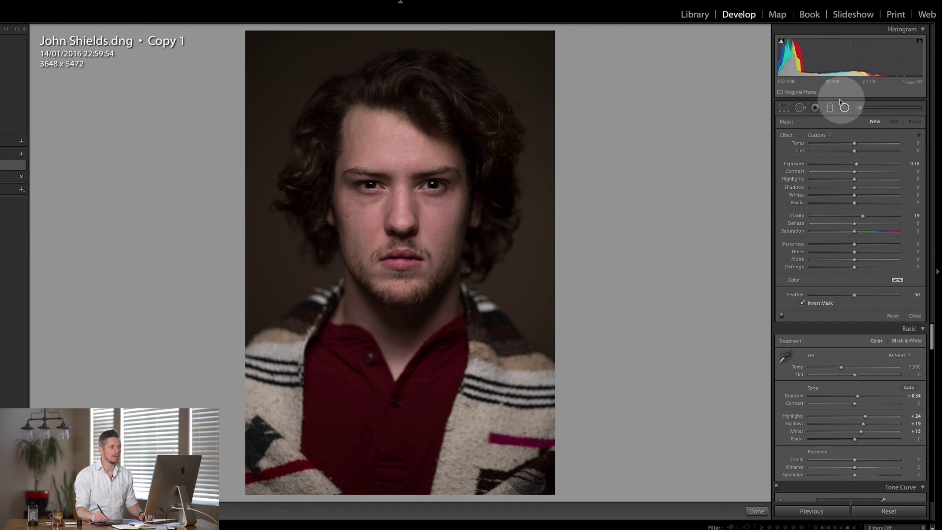
drag(401, 187, 460, 200)
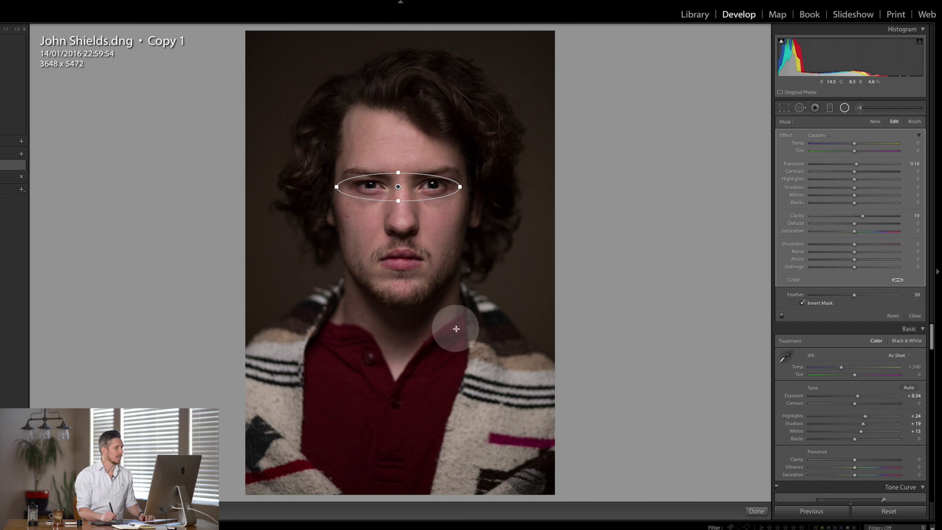
key(o)
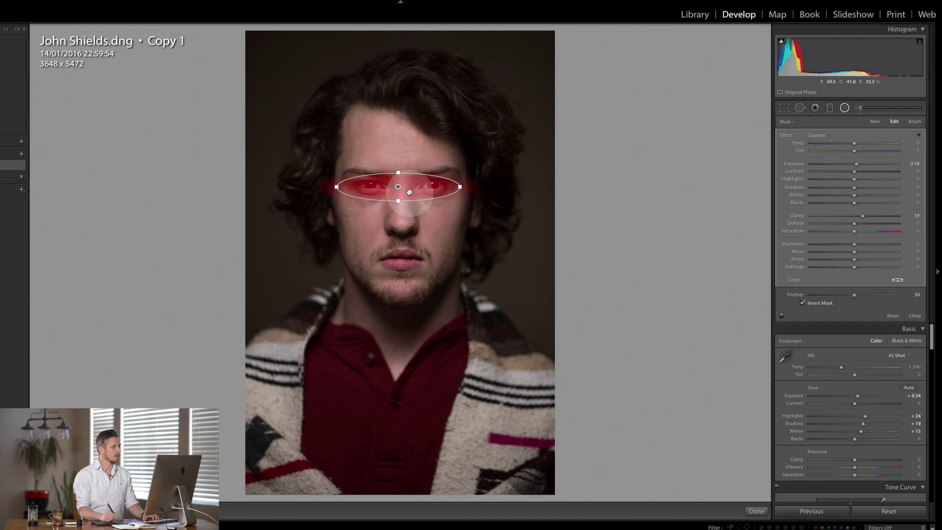
click(803, 303)
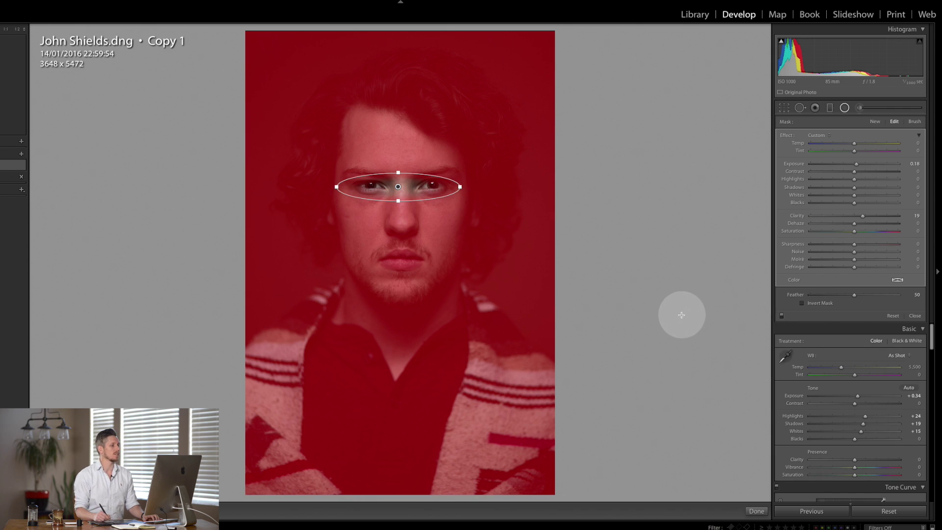
drag(862, 217, 812, 264)
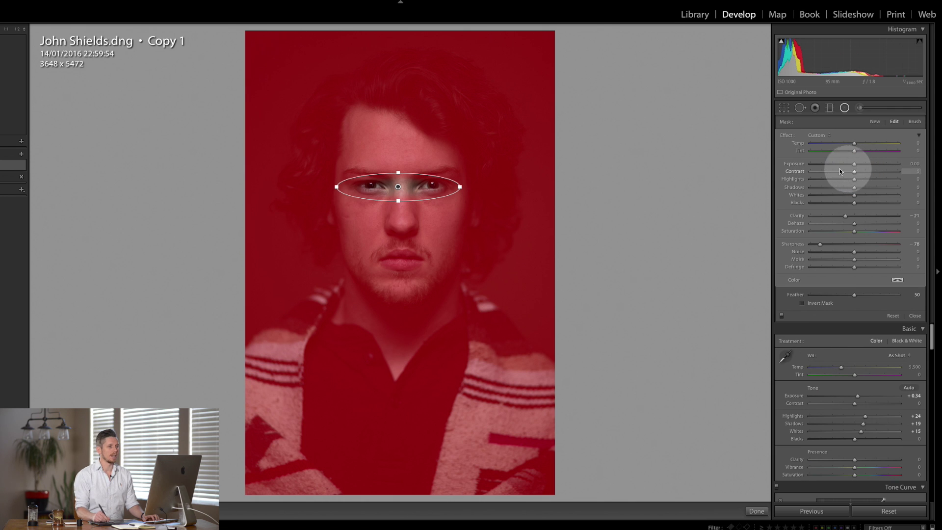
key(o)
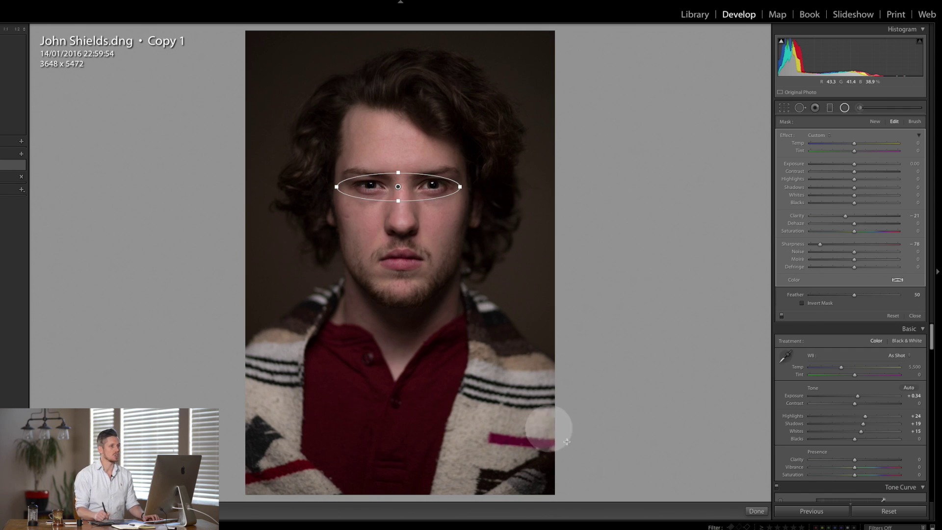
- Erase the radial filter's effect from the lips using a mask brush with size 6.0, feather 100 and flow 100
click(914, 122)
click(894, 293)
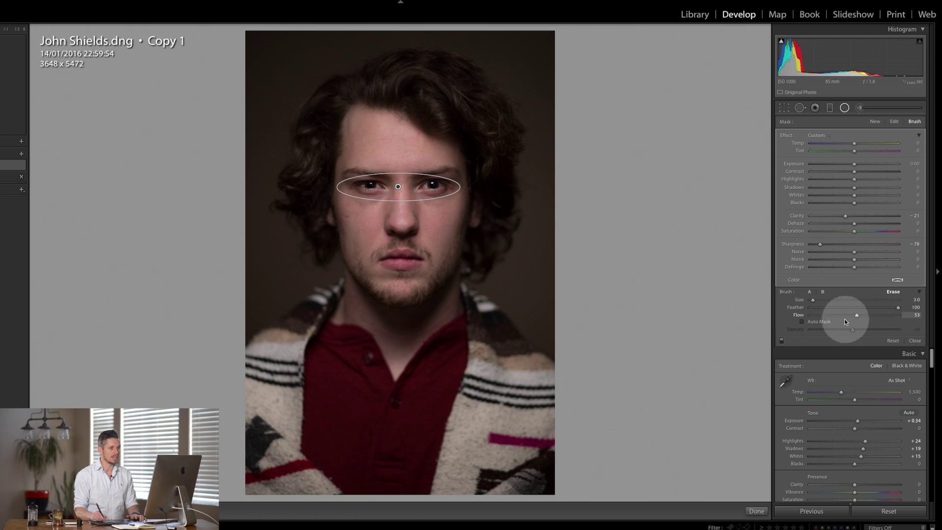
drag(856, 315, 911, 325)
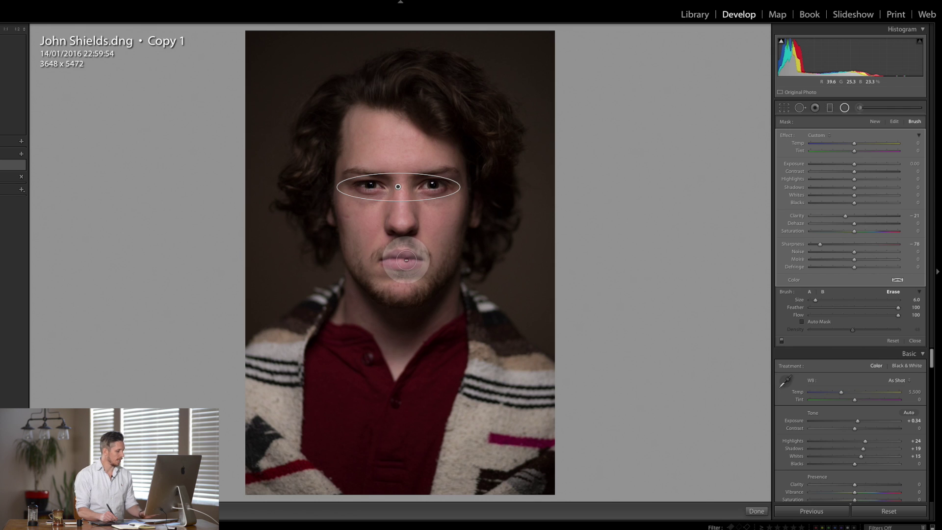
key(o)
mouse_move(400, 255)
mouse_down()
mouse_move(383, 261)
mouse_move(417, 259)
mouse_up()
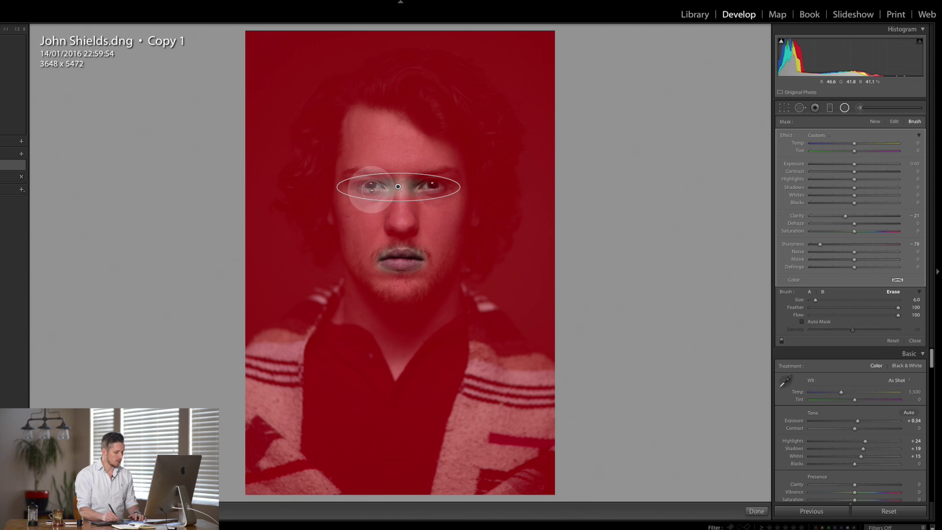
- Erase the radial filter's effect from both eyes with the brush reduced to size 4.0, and hide the mask overlay
drag(362, 185, 426, 191)
click(429, 186)
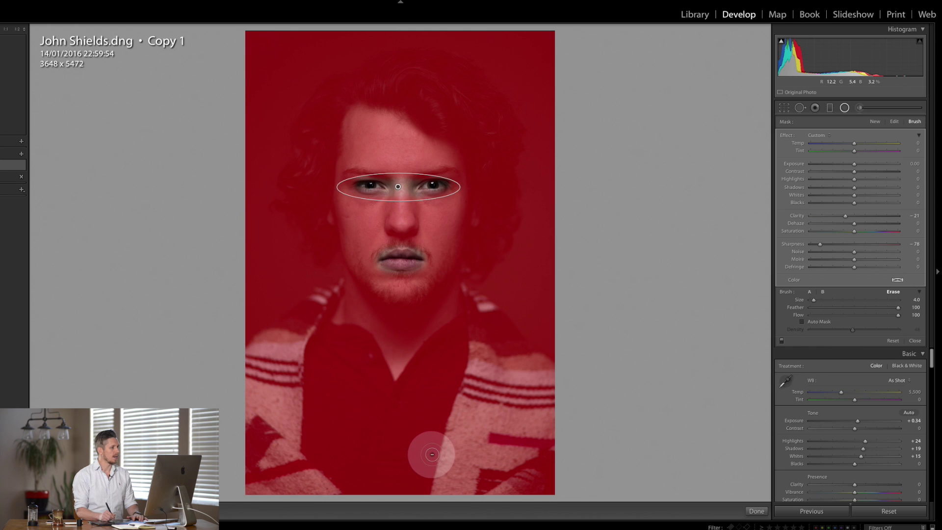
key(o)
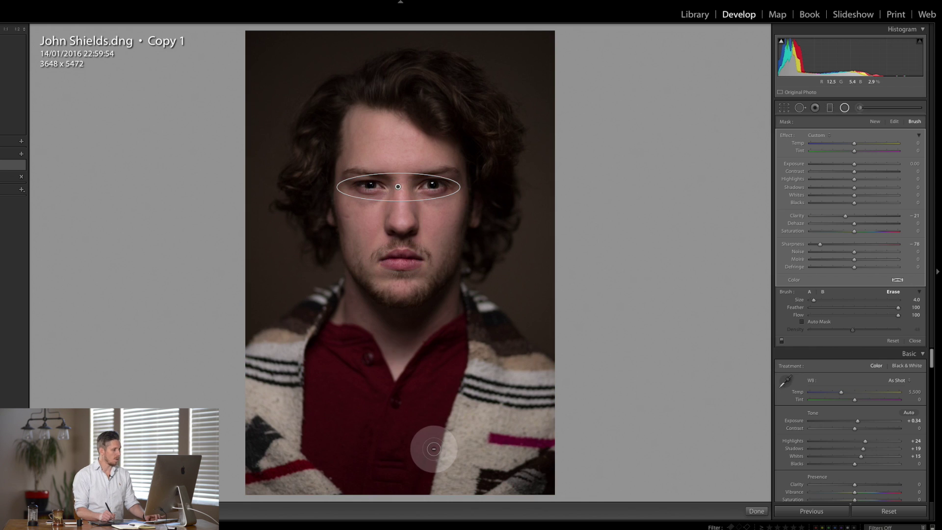
- Erase the radial filter's softening from both eyebrows up close with the brush flow at 51
key(z)
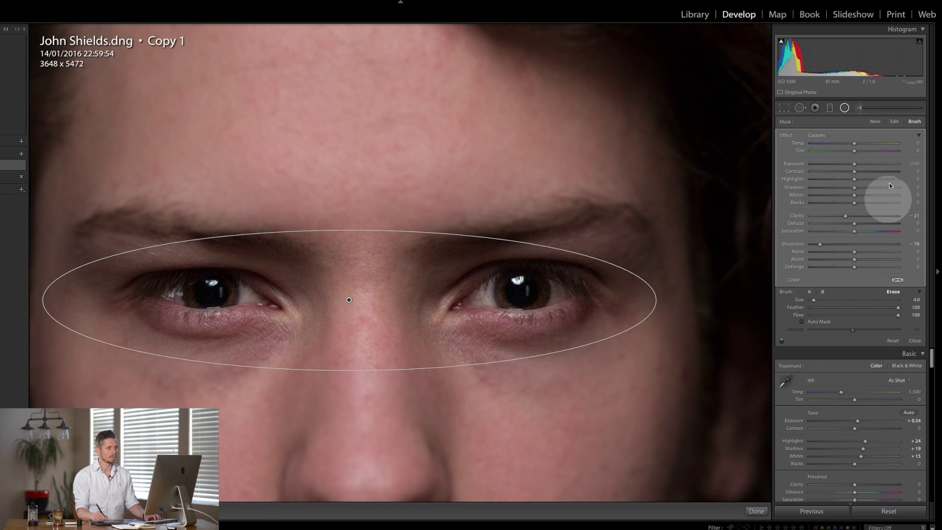
click(917, 123)
click(917, 123)
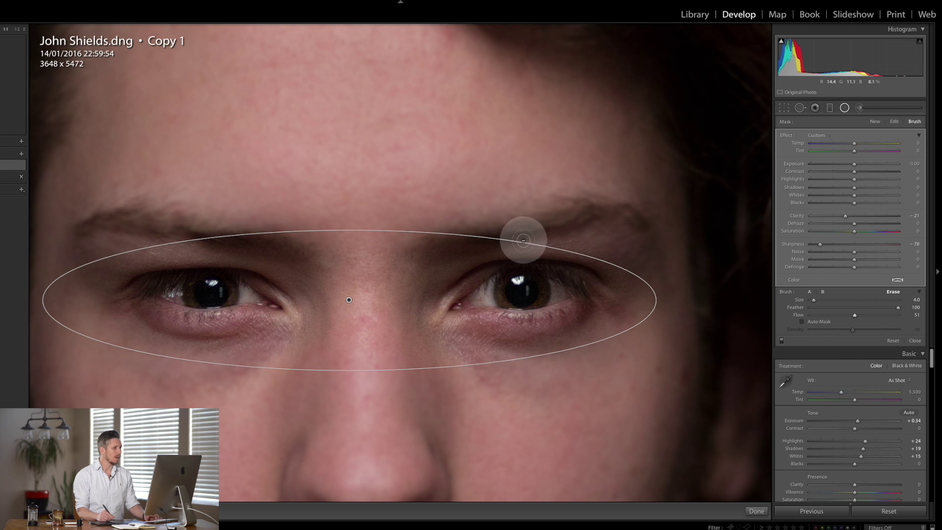
mouse_move(488, 241)
mouse_down()
mouse_move(591, 215)
mouse_move(656, 252)
mouse_move(484, 253)
mouse_move(589, 221)
mouse_move(559, 357)
mouse_move(417, 350)
mouse_up()
mouse_move(267, 259)
mouse_down()
mouse_move(162, 227)
mouse_move(105, 225)
mouse_move(85, 254)
mouse_move(218, 272)
mouse_move(123, 219)
mouse_move(78, 260)
mouse_move(130, 290)
mouse_move(161, 269)
mouse_up()
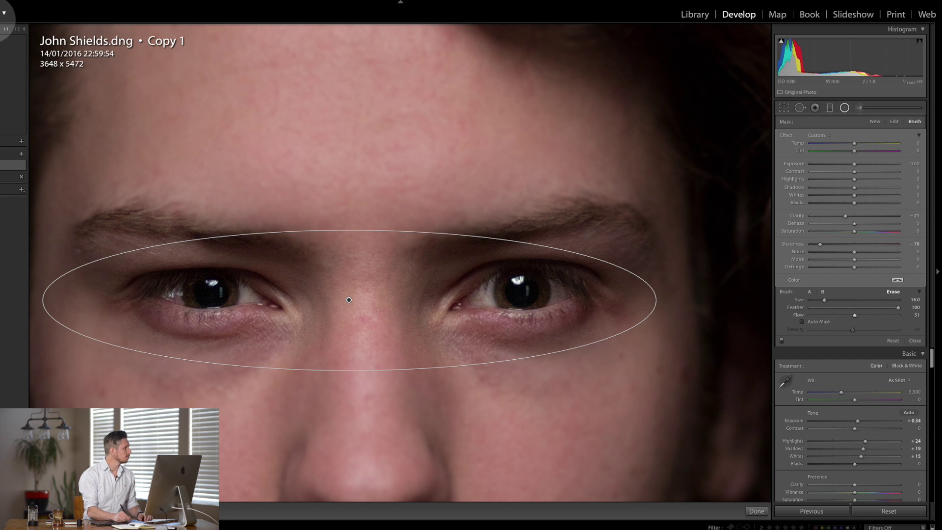
key(z)
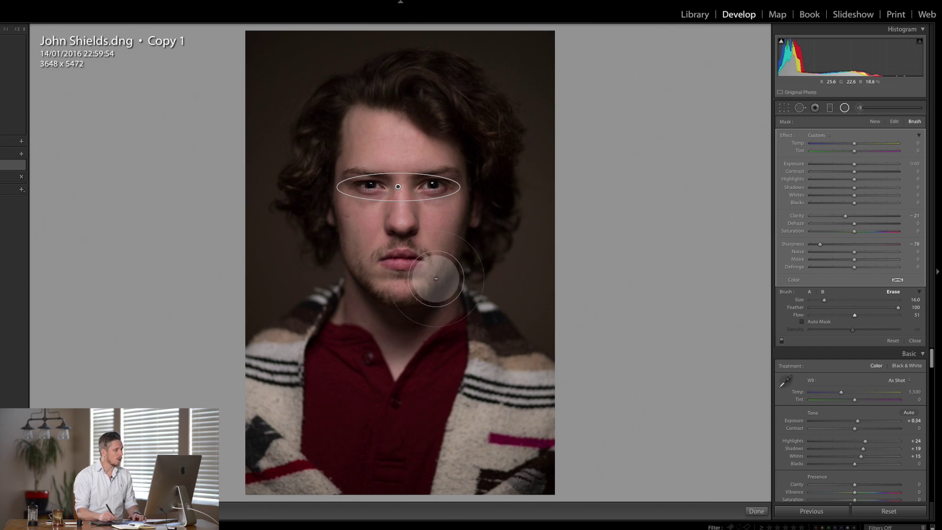
- Partially erase the radial filter's effect from the beard and lower face, keeping the brush flow at 51
mouse_move(451, 237)
mouse_down()
mouse_move(411, 285)
mouse_move(388, 241)
mouse_move(357, 267)
mouse_move(364, 261)
mouse_move(415, 290)
mouse_move(421, 282)
mouse_move(399, 291)
mouse_up()
mouse_move(438, 261)
mouse_down()
mouse_move(405, 295)
mouse_move(456, 241)
mouse_move(417, 292)
mouse_move(365, 253)
mouse_up()
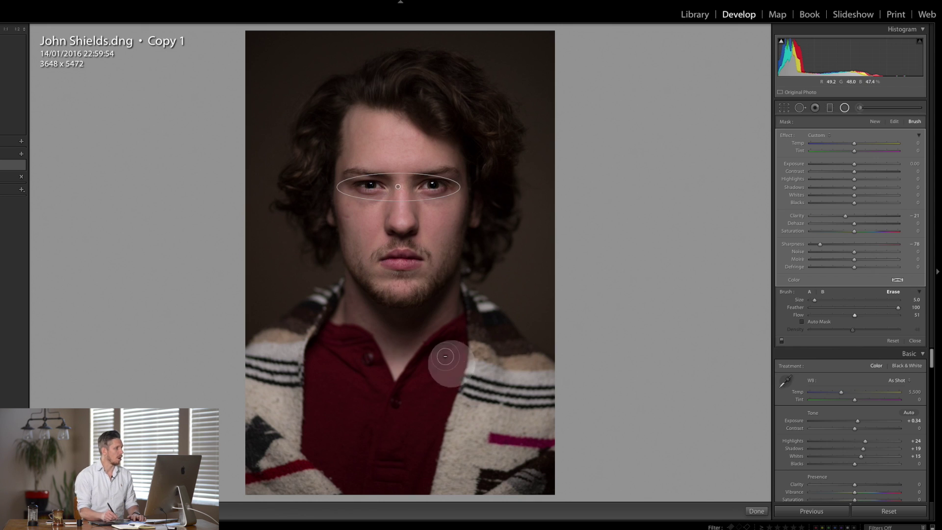
key(bracketright)
mouse_move(373, 191)
mouse_down()
mouse_move(434, 187)
mouse_move(373, 169)
mouse_move(378, 148)
mouse_move(493, 245)
mouse_up()
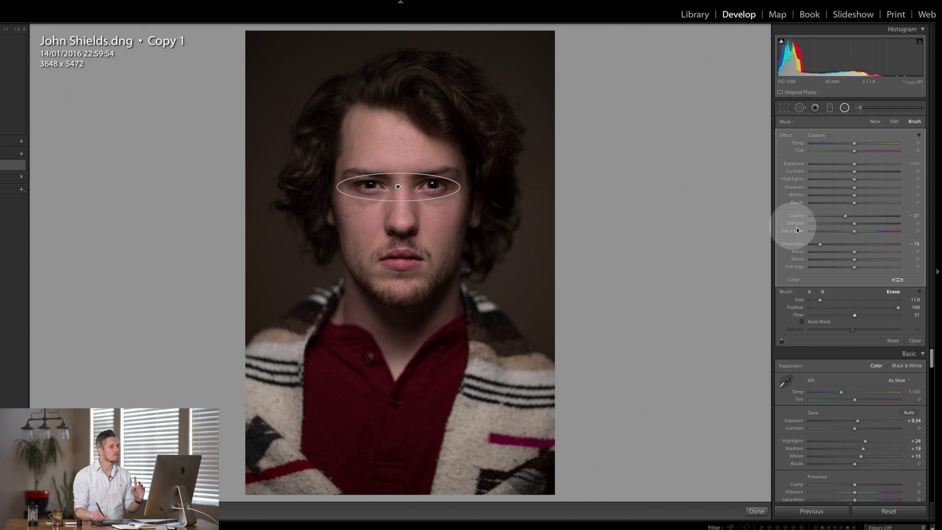
- Erase the radial filter's effect from the hair above the forehead and beside the temple with brush size 5.0 and flow 96
drag(854, 318, 833, 318)
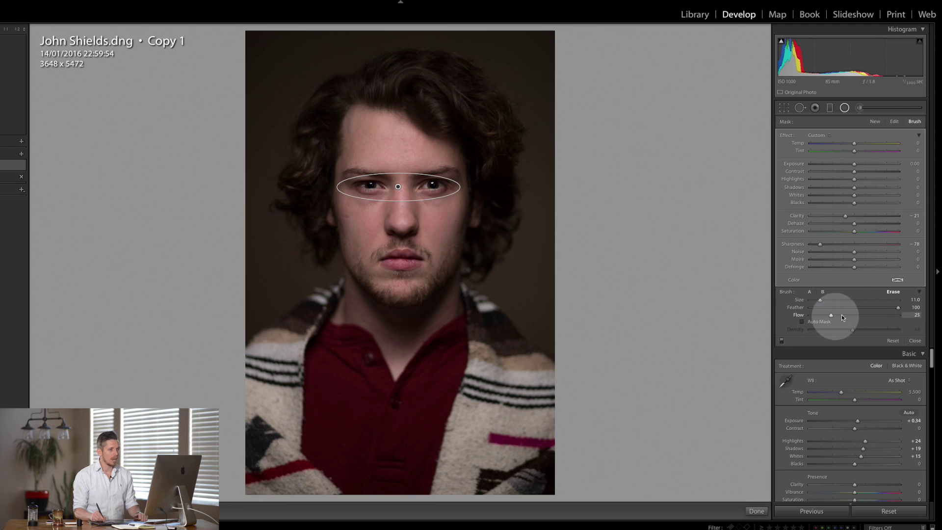
drag(899, 315, 894, 315)
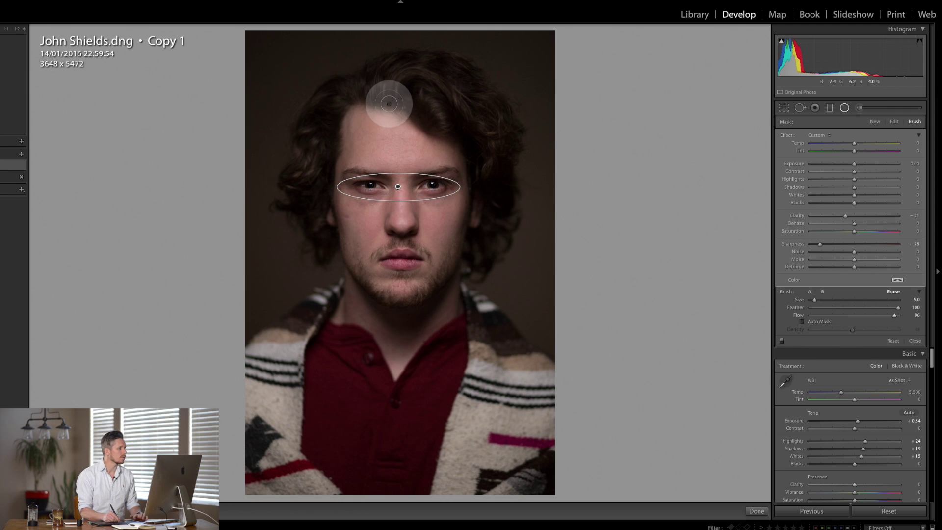
drag(387, 97, 417, 65)
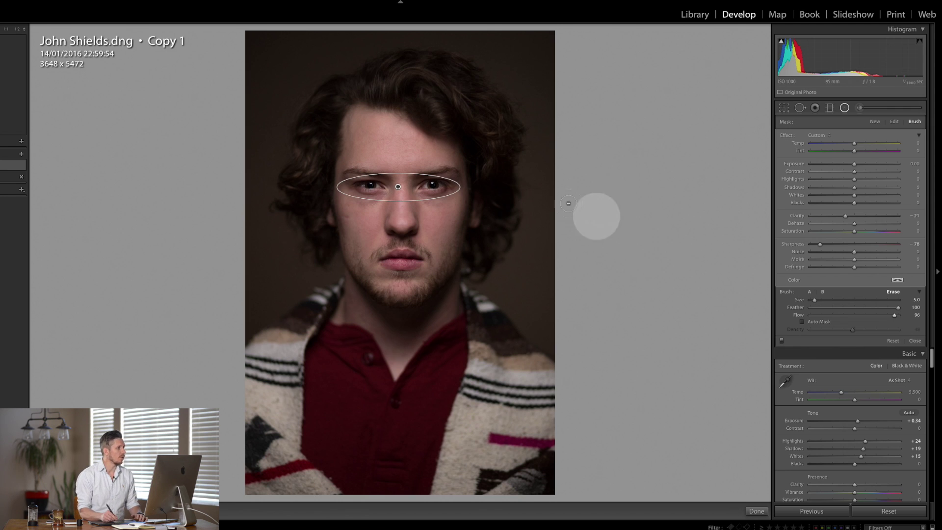
drag(430, 100, 431, 122)
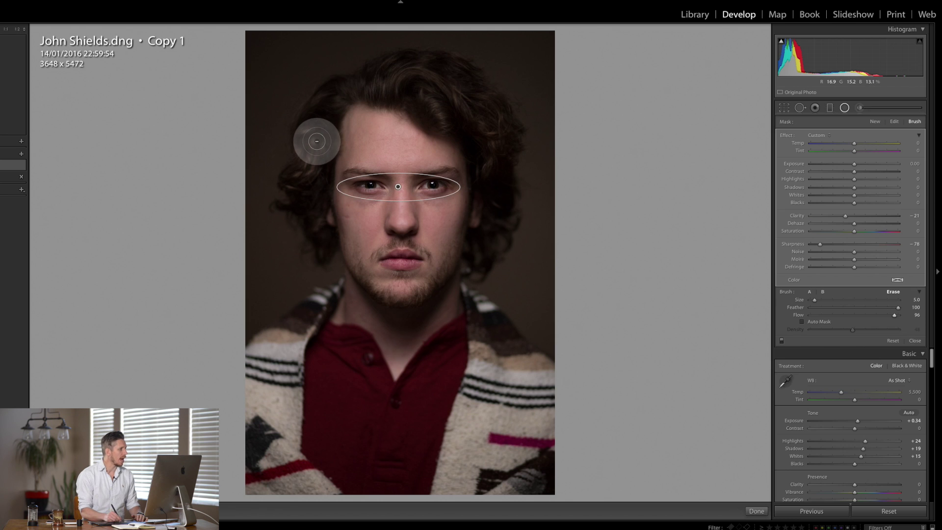
key(shift+m)
click(316, 164)
click(315, 177)
drag(319, 179, 312, 179)
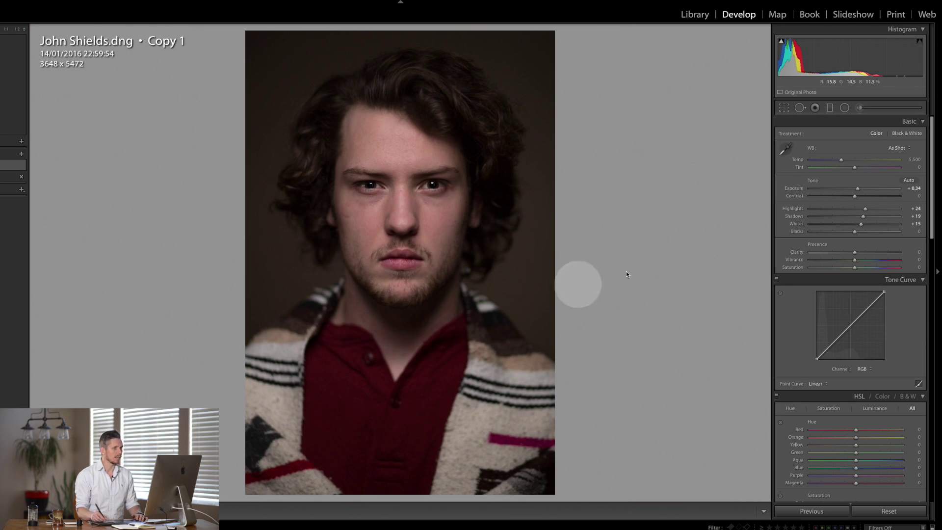
- Reselect the existing radial filter around the eyes and return to its erase brush
click(859, 108)
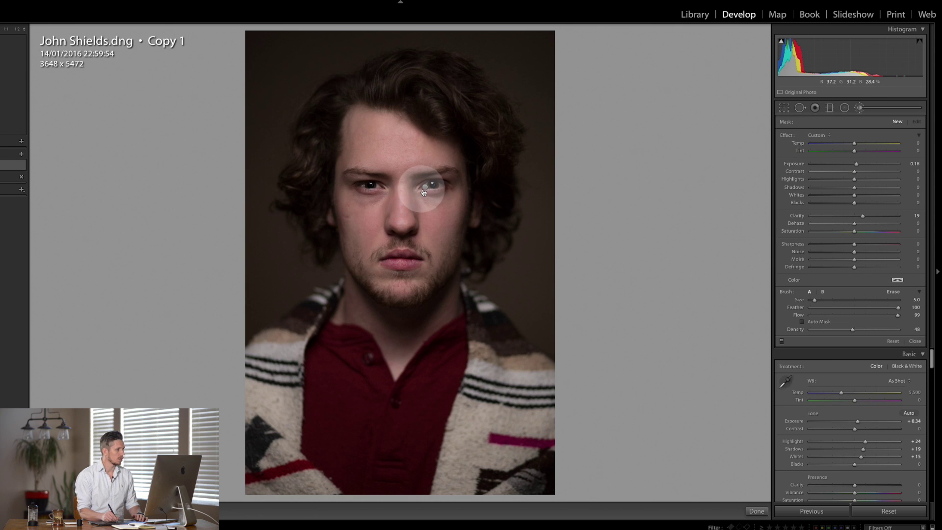
click(844, 107)
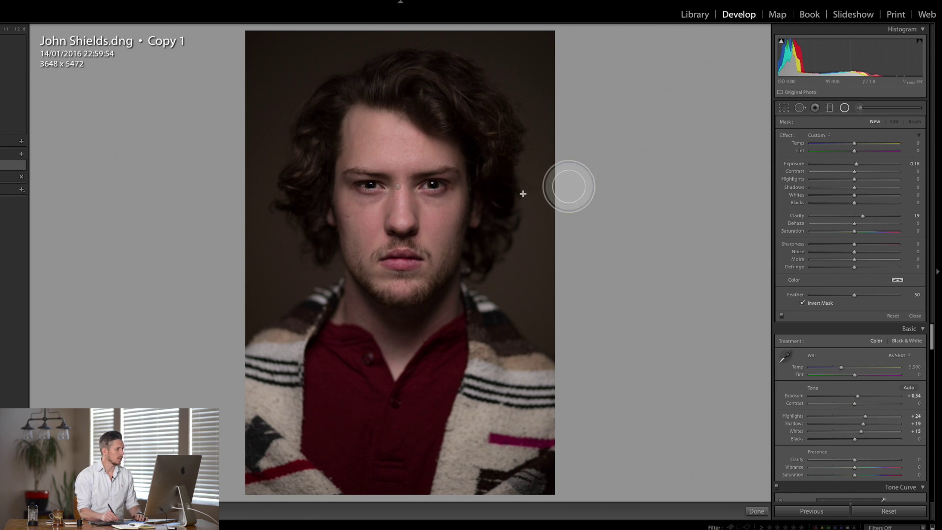
drag(403, 181, 460, 201)
click(915, 123)
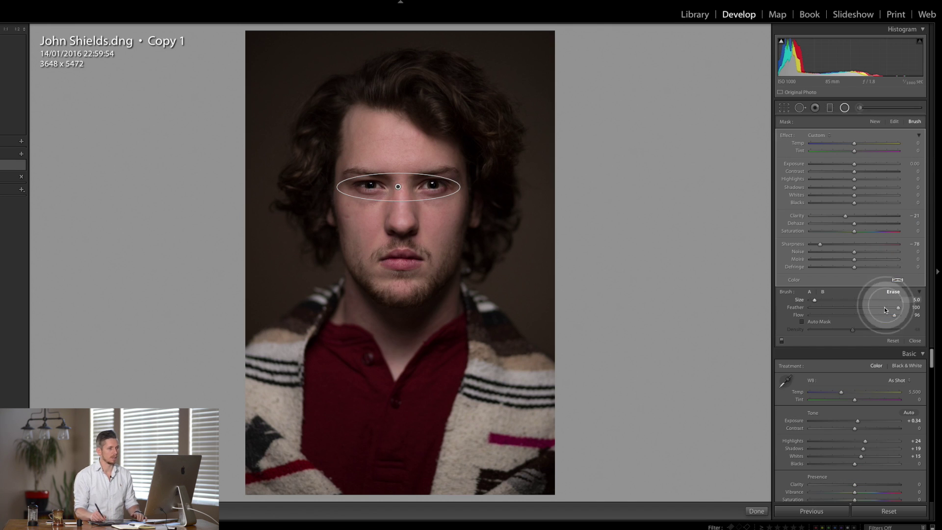
- Erase the filter's effect along the hair strands across the top and side of the head, checking coverage with the mask overlay
mouse_move(317, 147)
mouse_down()
mouse_move(319, 137)
mouse_move(294, 217)
mouse_move(483, 216)
mouse_up()
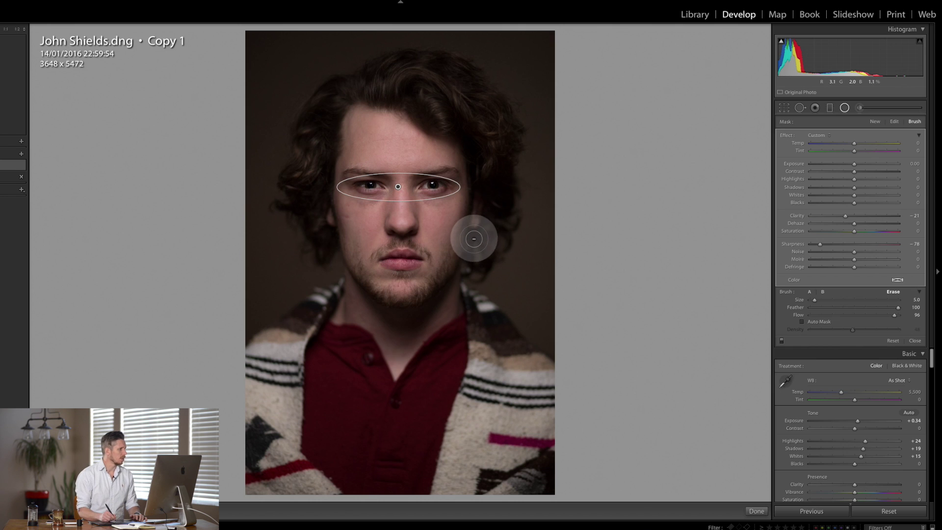
key(o)
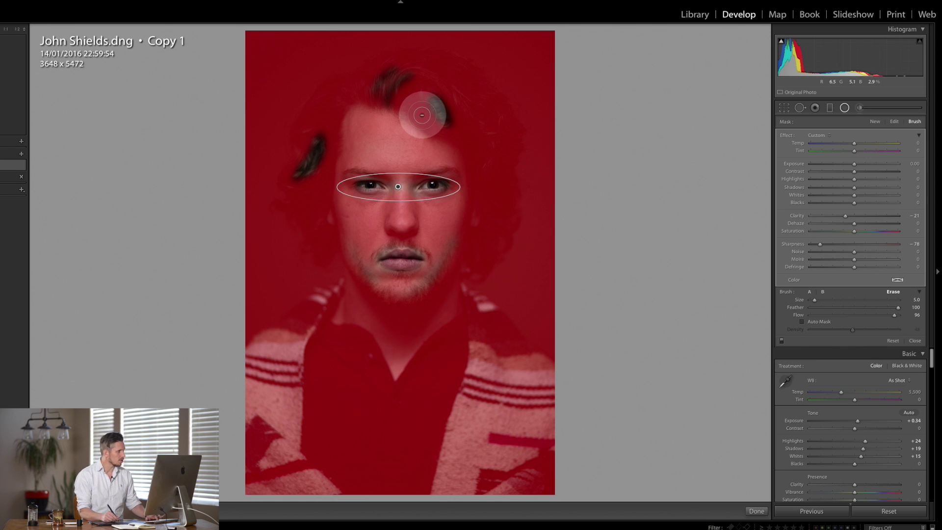
key(o)
mouse_move(408, 74)
mouse_down()
mouse_move(387, 95)
mouse_move(403, 63)
mouse_move(428, 80)
mouse_up()
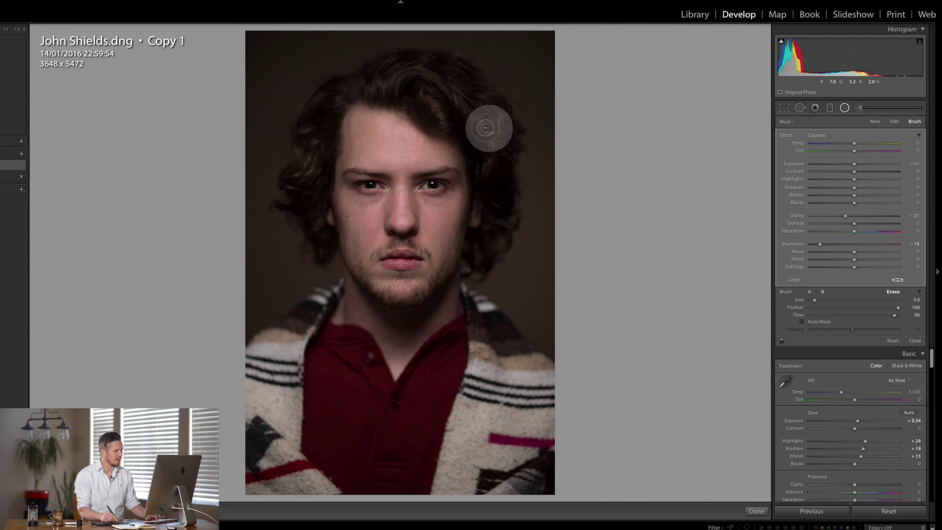
key(o)
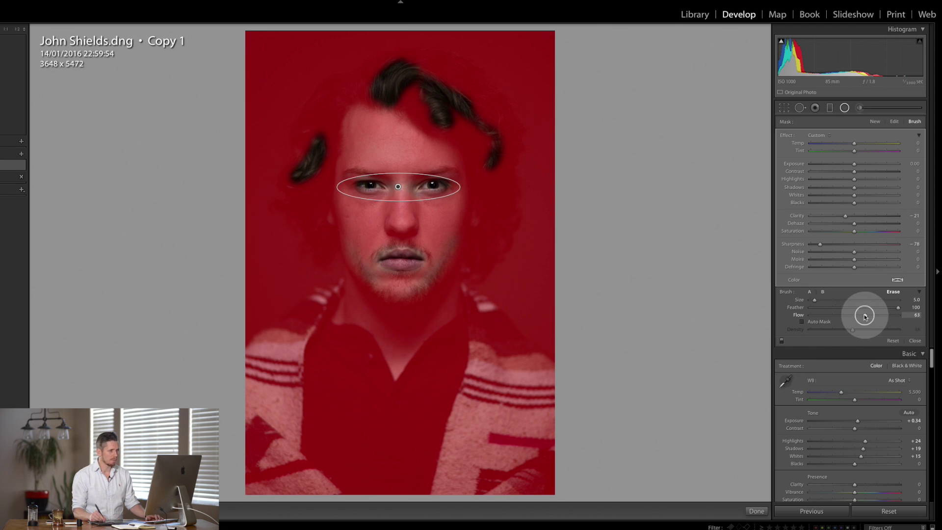
- Erase the radial filter's effect across the forehead and cheeks with the brush enlarged to size 17.0 and flow 58
key(])
key(])
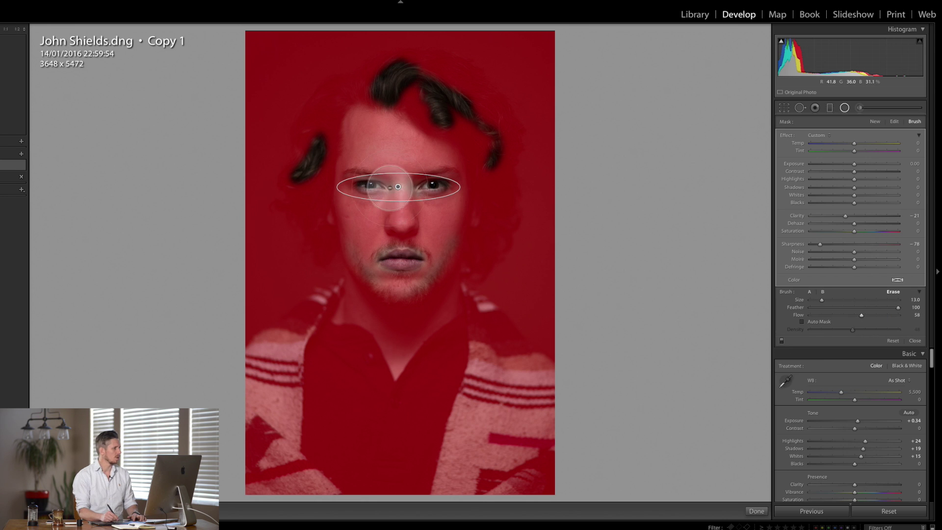
mouse_move(374, 166)
mouse_down()
mouse_move(427, 161)
mouse_move(368, 153)
mouse_move(414, 209)
mouse_up()
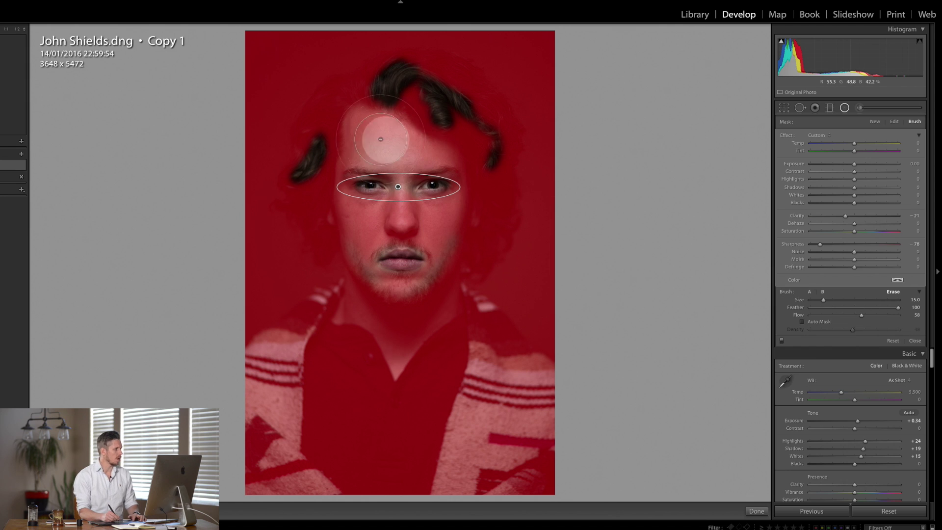
mouse_move(382, 151)
mouse_down()
mouse_move(371, 191)
mouse_move(394, 271)
mouse_move(374, 213)
mouse_move(373, 243)
mouse_move(422, 248)
mouse_move(374, 243)
mouse_move(441, 224)
mouse_move(413, 263)
mouse_move(452, 189)
mouse_move(436, 208)
mouse_move(448, 198)
mouse_move(454, 230)
mouse_move(371, 191)
mouse_move(359, 231)
mouse_move(362, 176)
mouse_move(376, 241)
mouse_move(395, 201)
mouse_move(356, 227)
mouse_move(401, 264)
mouse_move(464, 202)
mouse_up()
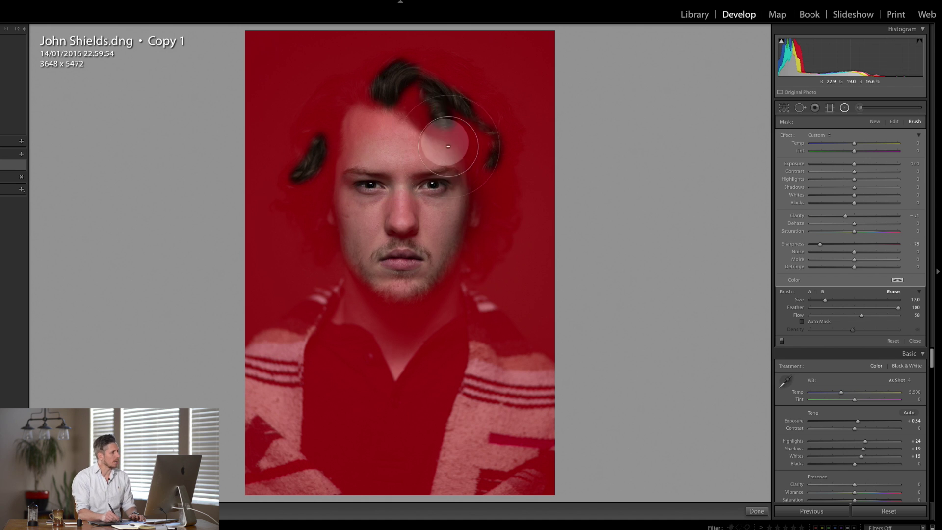
- Raise the erase brush flow to 78 and clear the mask along the face edges, jaw and upper forehead
drag(861, 315, 879, 316)
mouse_move(342, 129)
mouse_down()
mouse_move(330, 177)
mouse_move(335, 163)
mouse_up()
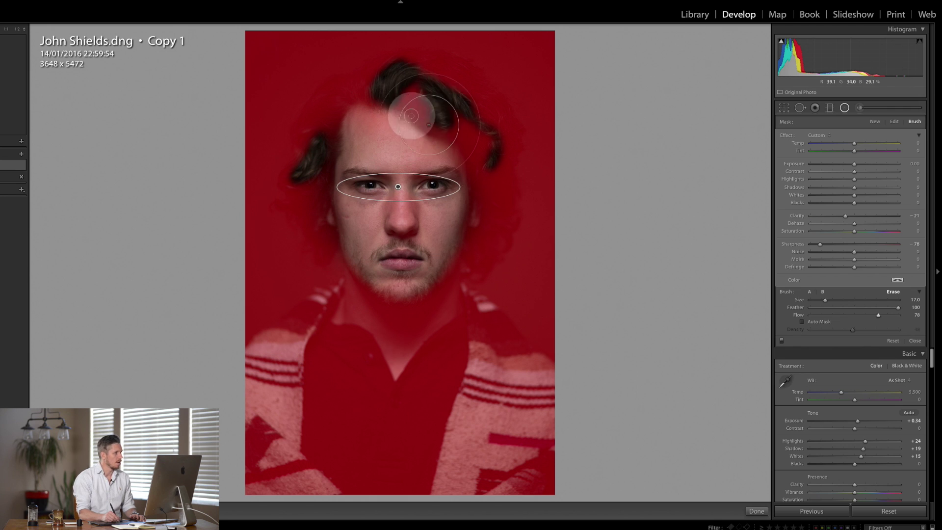
mouse_move(467, 228)
mouse_down()
mouse_move(480, 249)
mouse_move(468, 200)
mouse_up()
drag(463, 267, 432, 277)
mouse_move(425, 123)
mouse_down()
mouse_move(401, 103)
mouse_move(413, 116)
mouse_move(400, 125)
mouse_move(435, 135)
mouse_up()
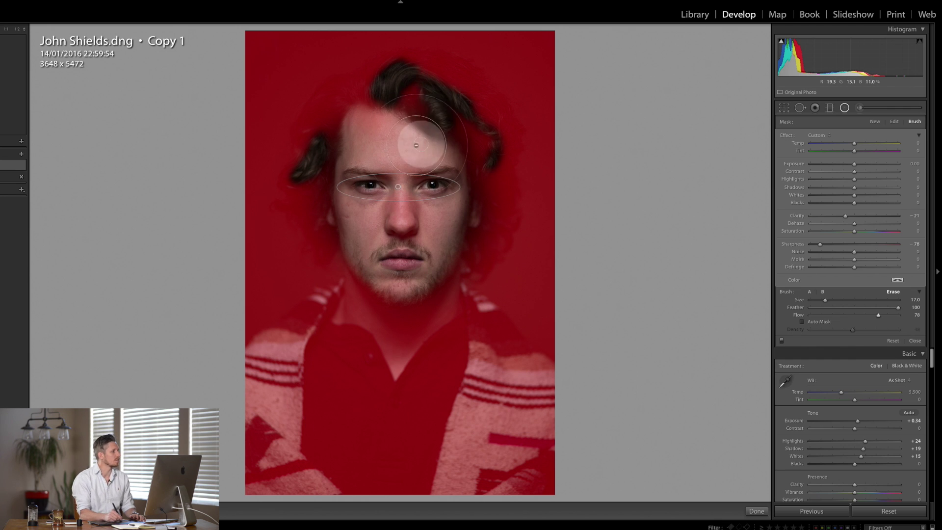
mouse_move(322, 127)
mouse_down()
mouse_move(343, 116)
mouse_move(366, 153)
mouse_move(333, 130)
mouse_up()
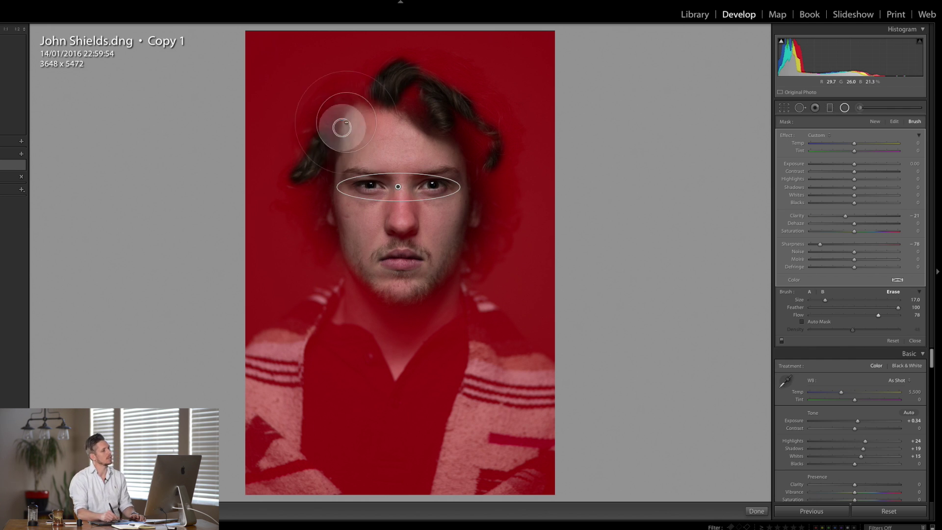
- Hide the mask overlay, close the radial filter and compare the edited copy with the original photo
key(o)
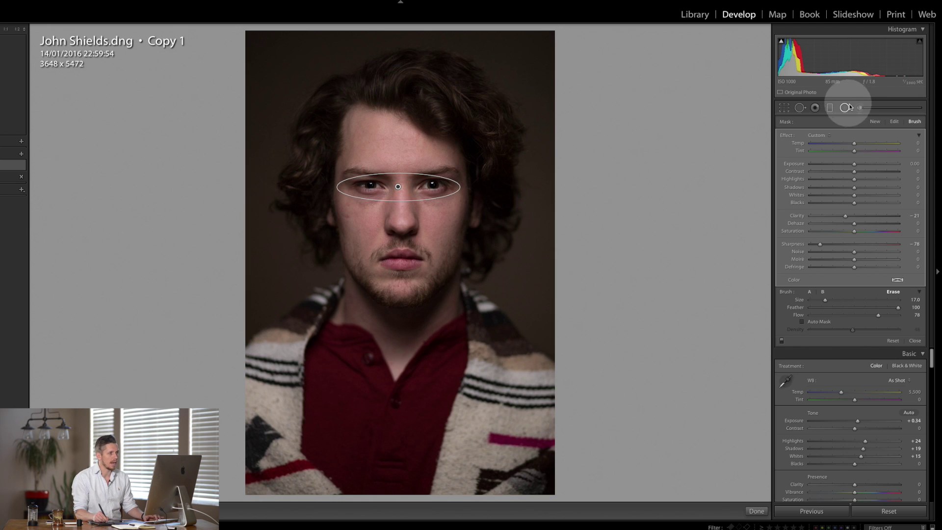
click(847, 108)
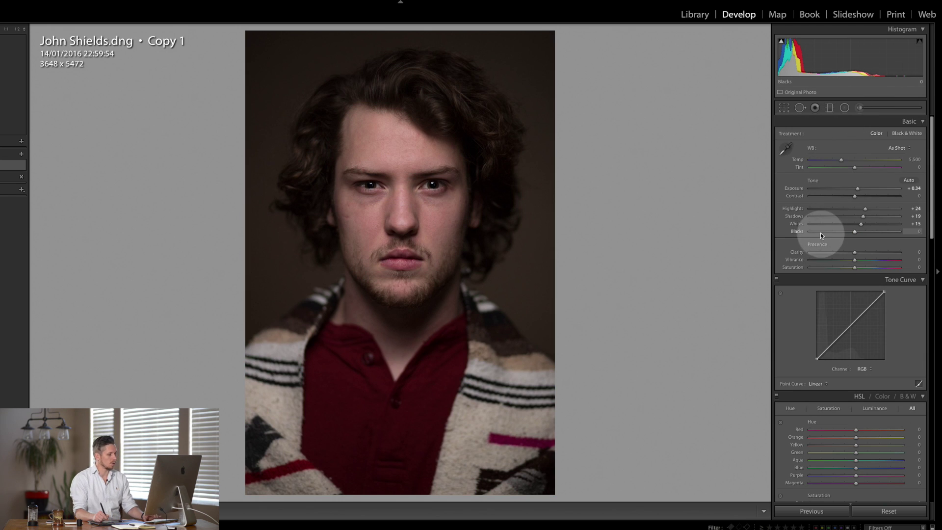
key(Left)
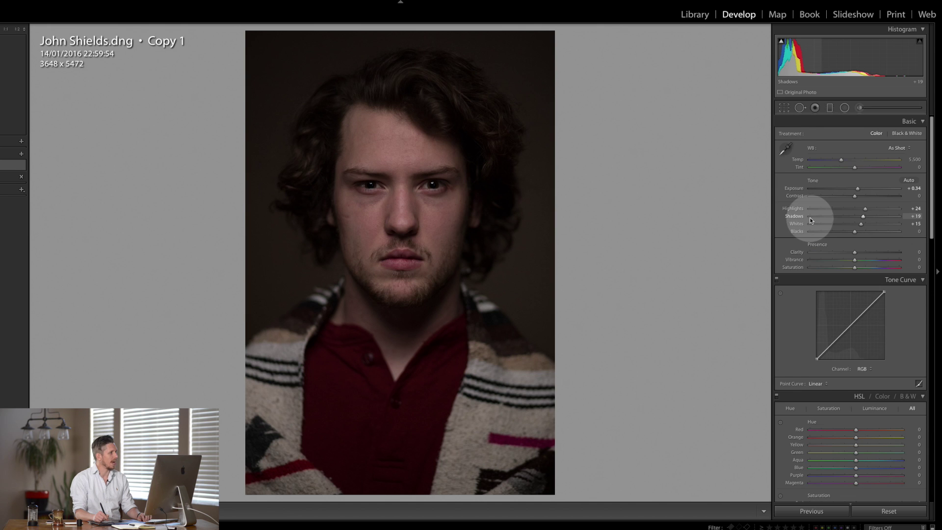
key(Right)
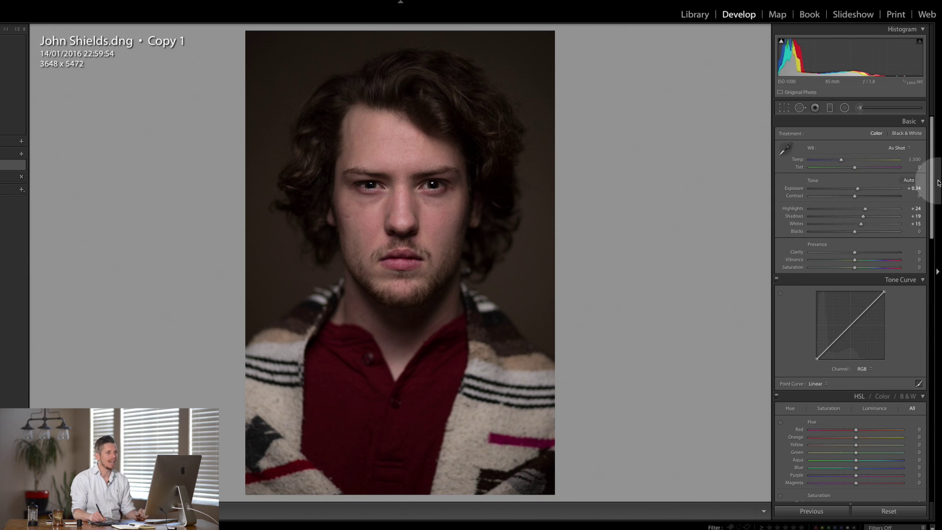
- Apply split toning with Highlights hue 40 and saturation 12, Shadows hue 236 and saturation 21, and Balance +68
drag(932, 187, 928, 305)
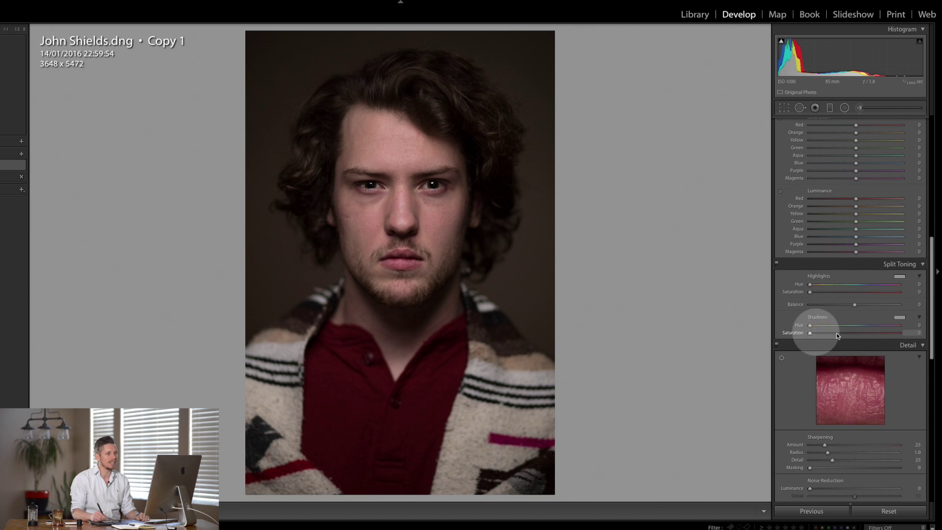
drag(820, 284, 817, 292)
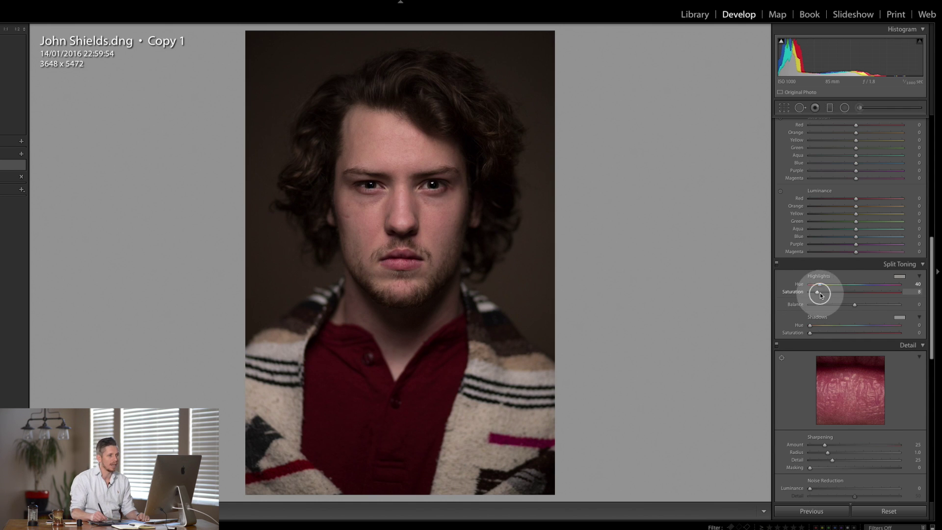
drag(811, 325, 828, 334)
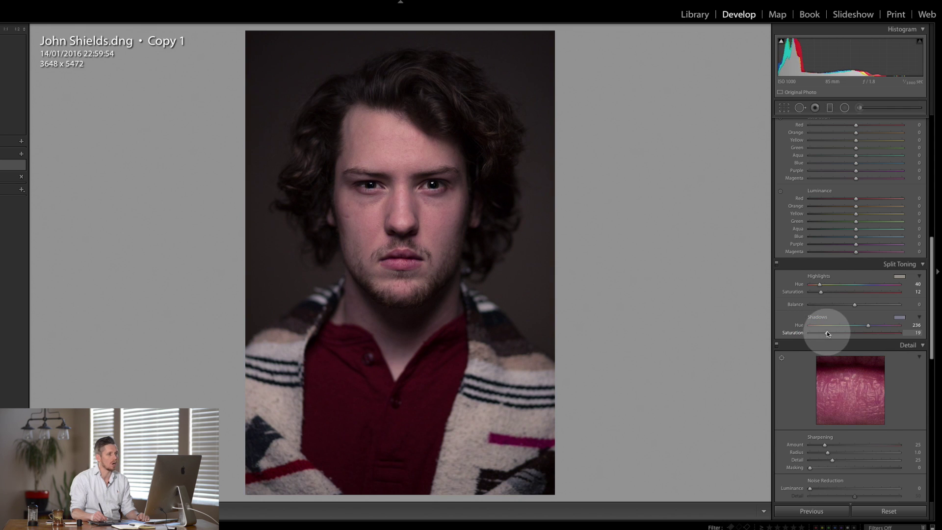
drag(855, 304, 862, 306)
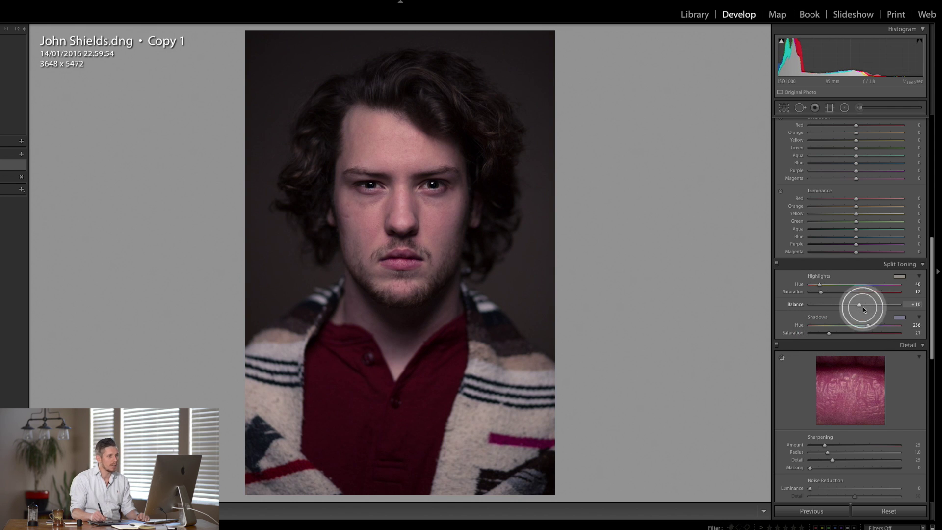
mouse_move(905, 305)
mouse_down()
mouse_move(793, 295)
mouse_move(887, 306)
mouse_up()
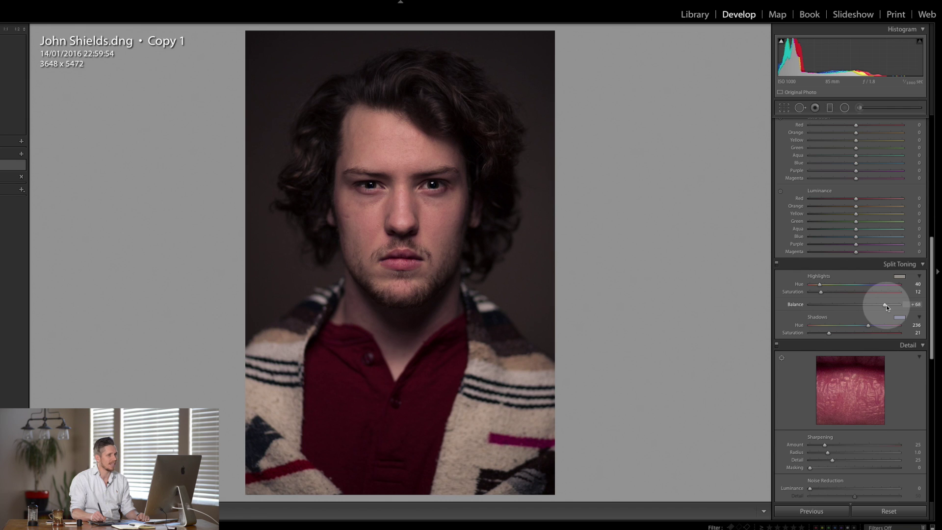
- Refine the split toning with Balance +58, Shadows hue 232 and saturation 19, and Highlights saturation 13
drag(886, 307, 882, 306)
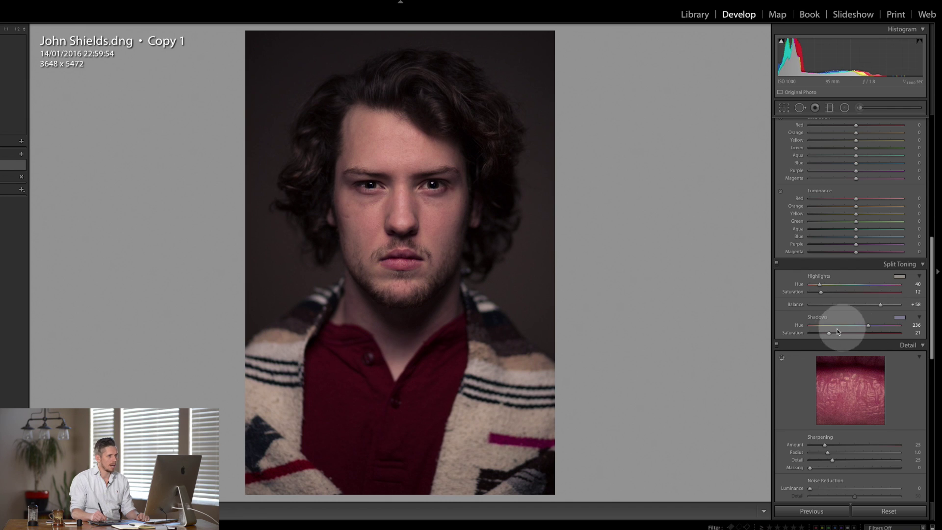
click(867, 324)
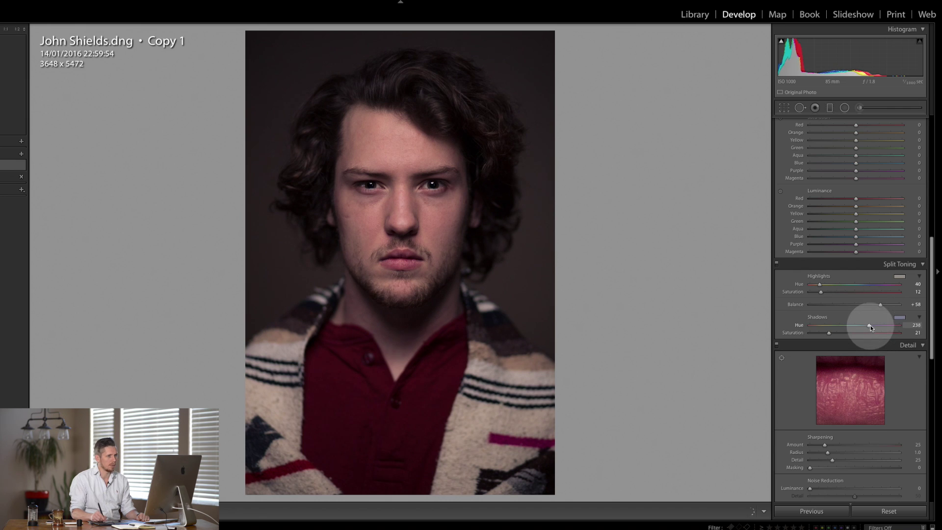
mouse_move(830, 334)
mouse_down()
mouse_move(865, 332)
mouse_move(829, 334)
mouse_up()
drag(821, 292, 823, 296)
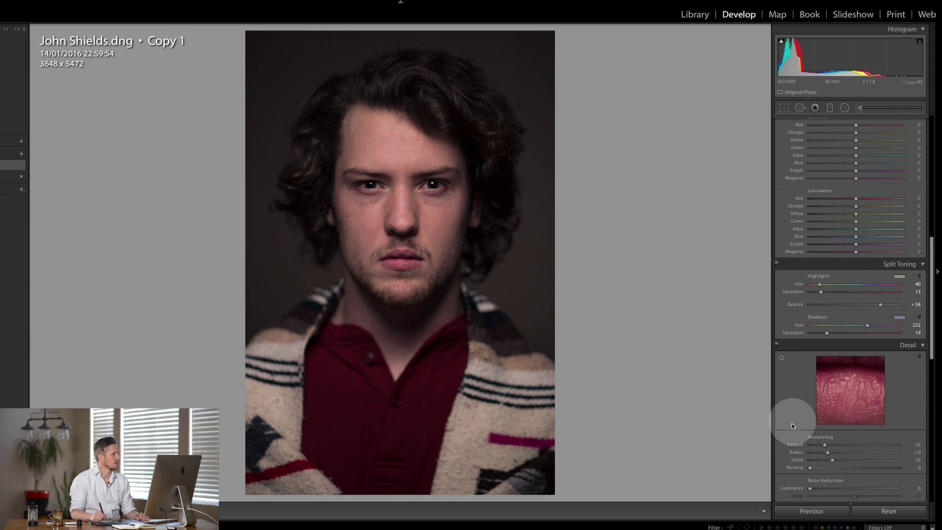
- Adjust HSL Luminance to Red +1, Orange +8, Yellow +1, Green -20, Aqua -13, Blue -11 and Purple -16
drag(931, 294, 931, 249)
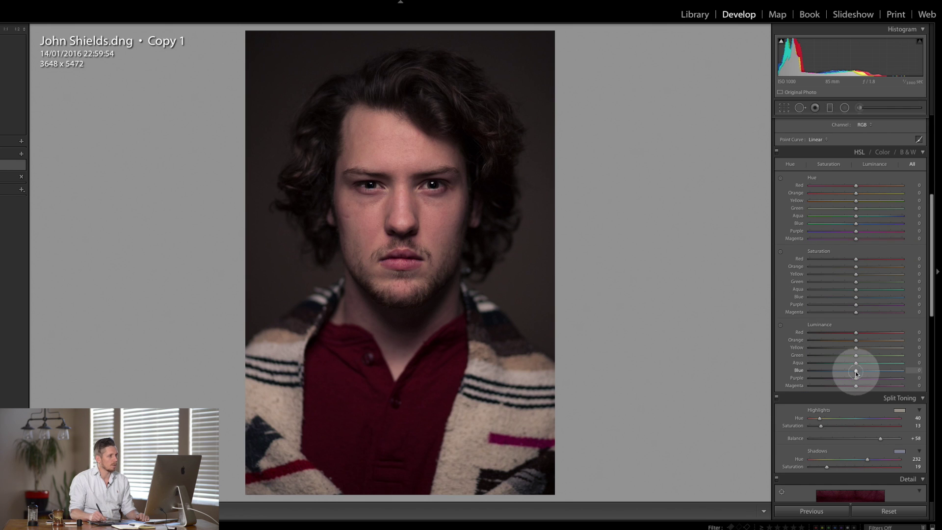
drag(856, 373, 817, 375)
drag(850, 370, 858, 342)
click(856, 347)
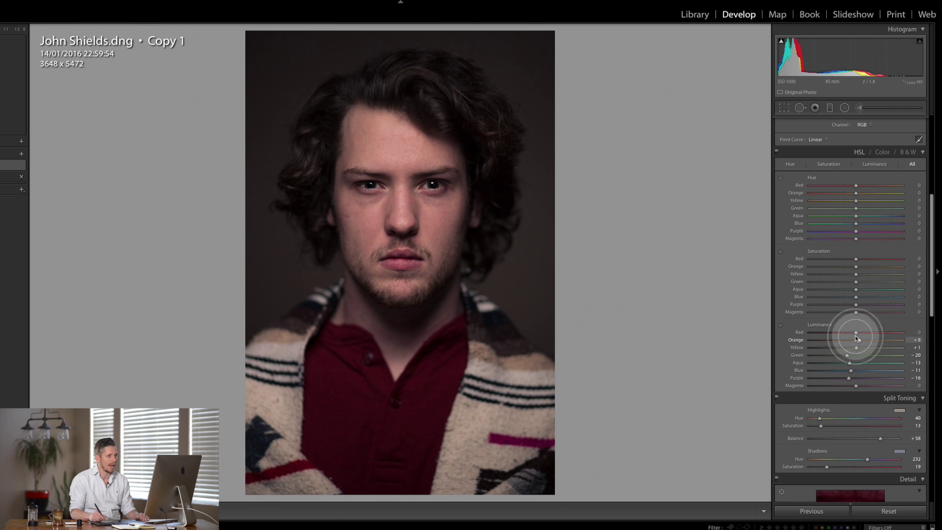
click(856, 333)
- Set HSL Saturation to Orange +6, Yellow +5, Aqua -12, Blue -12, Purple -13 and Magenta -16, and compare with the HSL adjustments off
drag(856, 267, 848, 312)
click(857, 274)
click(857, 298)
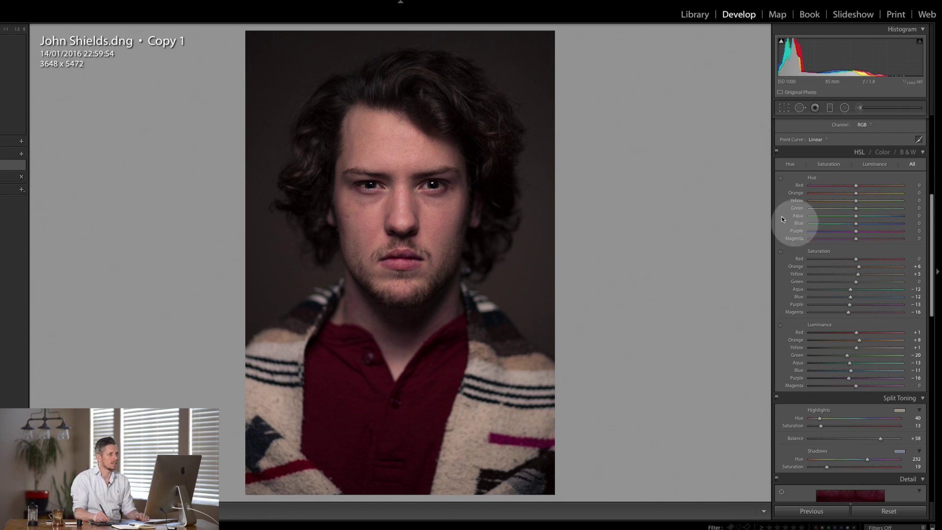
click(778, 153)
click(777, 152)
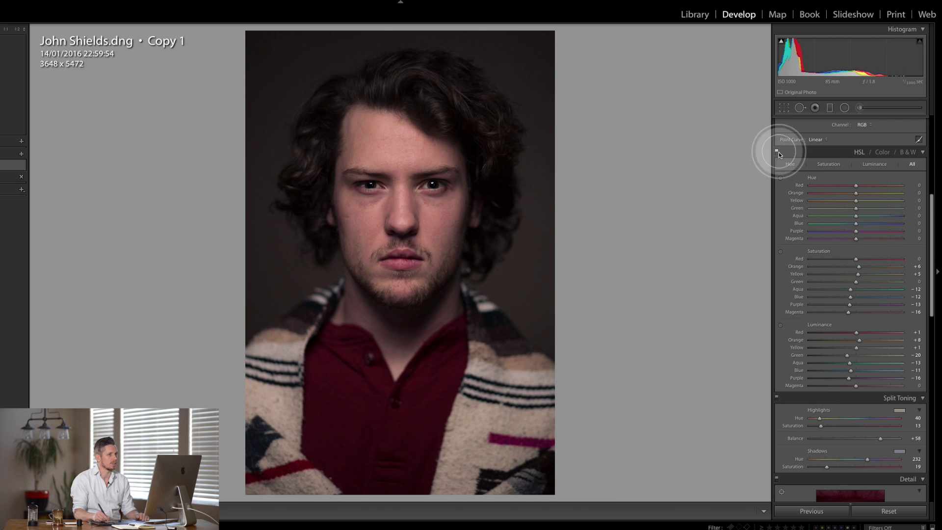
drag(935, 219, 933, 156)
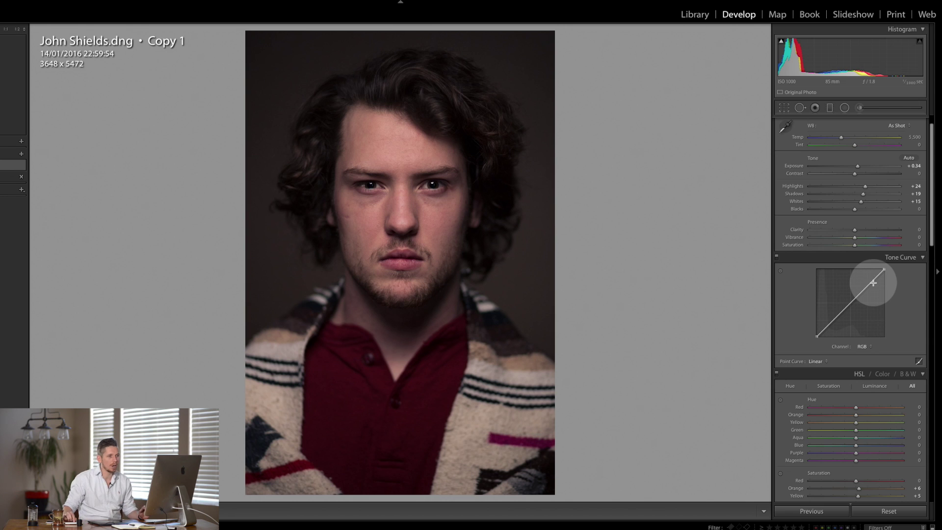
click(864, 346)
click(864, 346)
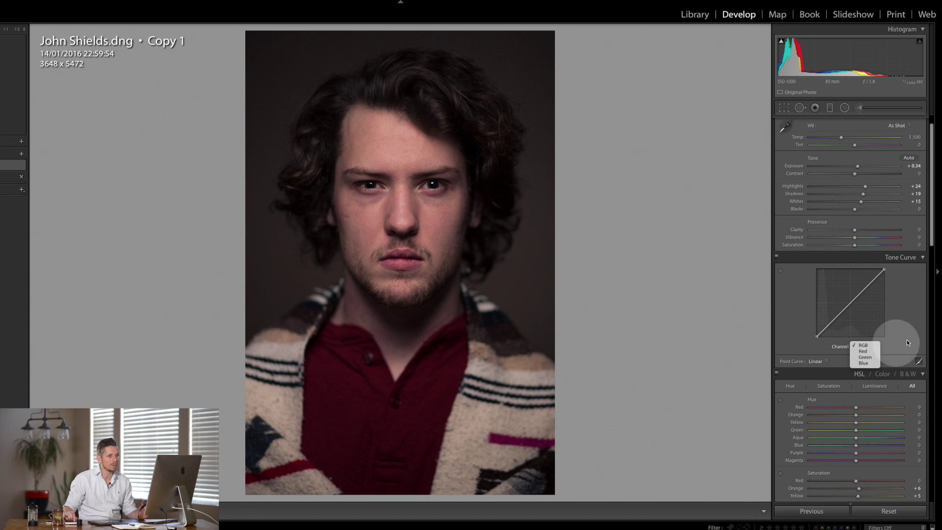
click(919, 361)
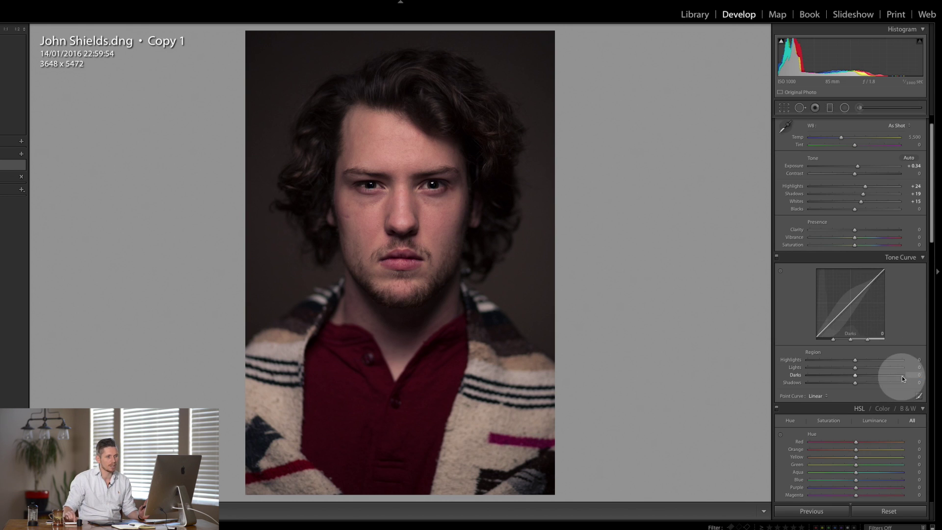
click(919, 396)
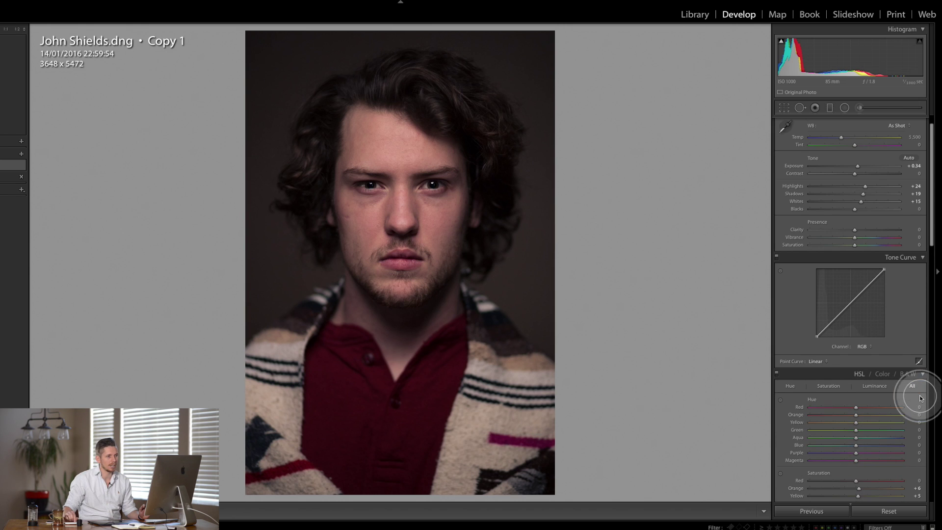
- Add a slightly raised point in the upper midtones of the Red tone curve and another on the Green curve
click(863, 347)
click(871, 353)
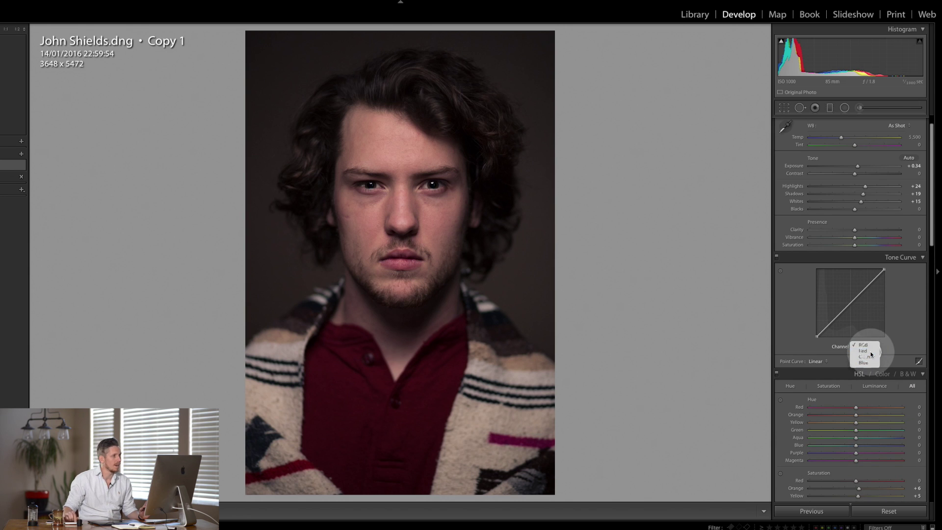
click(864, 290)
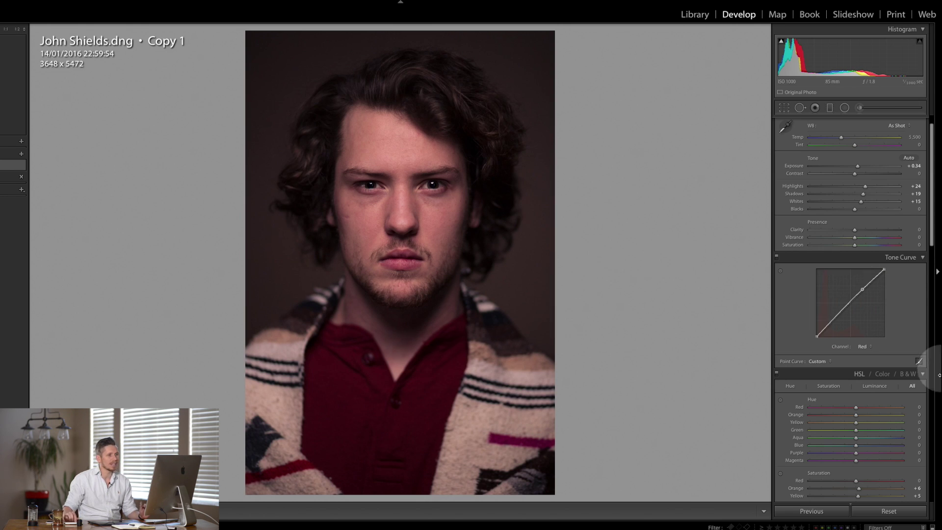
click(866, 347)
click(869, 353)
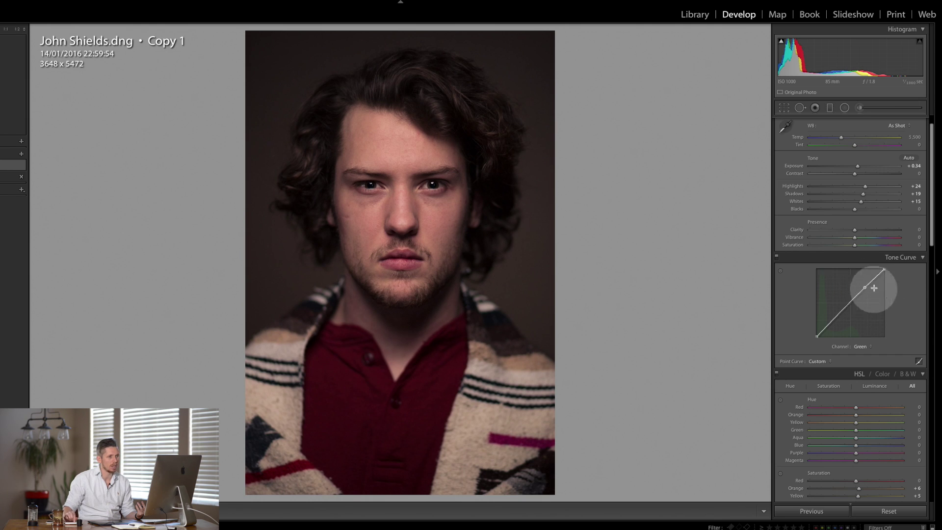
- Lower the shadows of the Blue tone curve to about 24% at 27.5%, anchor its midtones, and compare with the tone curve off
click(871, 346)
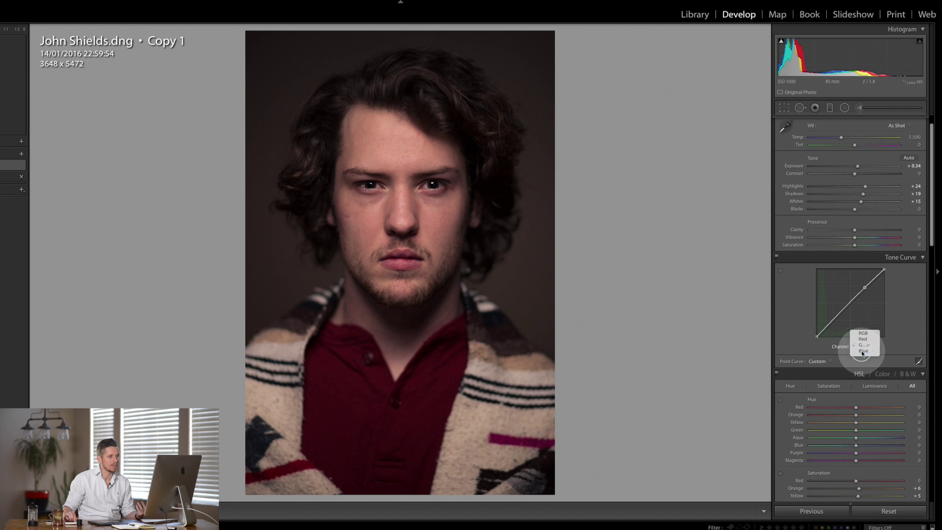
click(863, 355)
drag(834, 318, 850, 304)
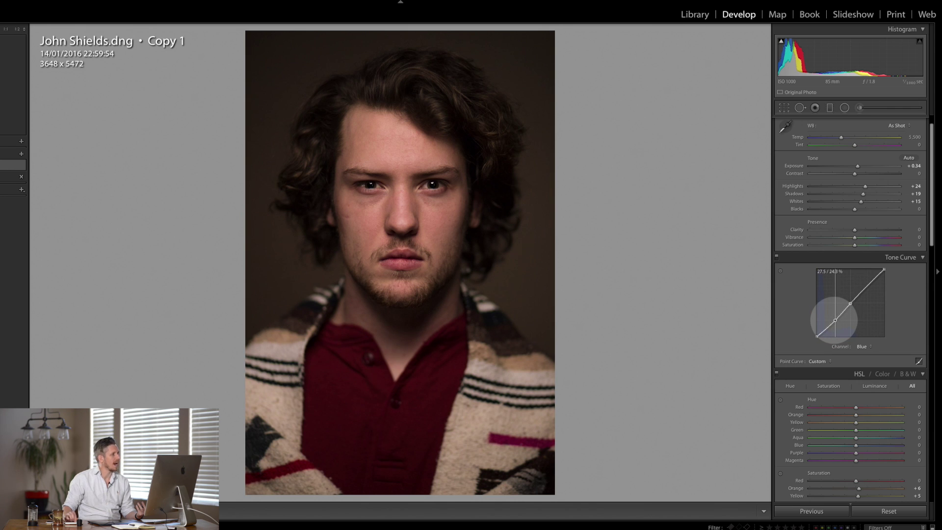
click(777, 259)
click(776, 258)
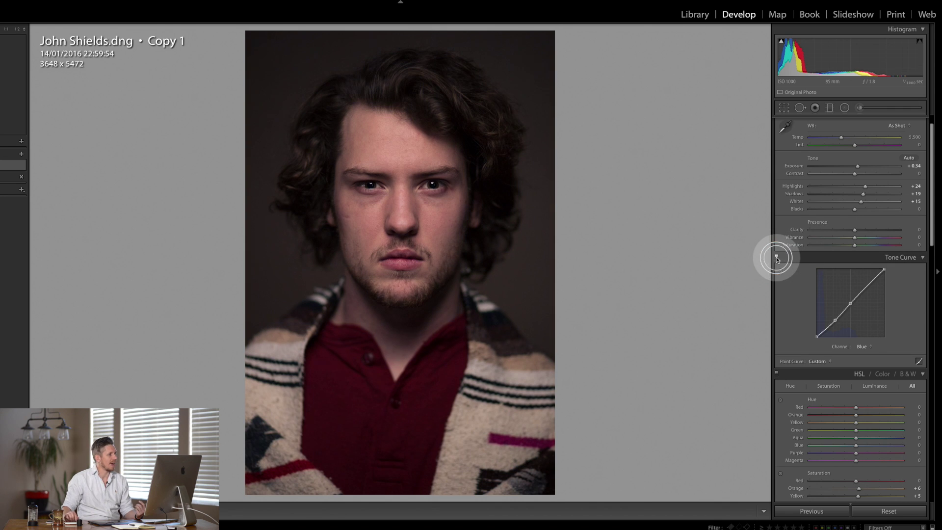
- Add a shadow point to the Red channel's tone curve at about 25.9 / 26.7%
click(867, 347)
click(864, 329)
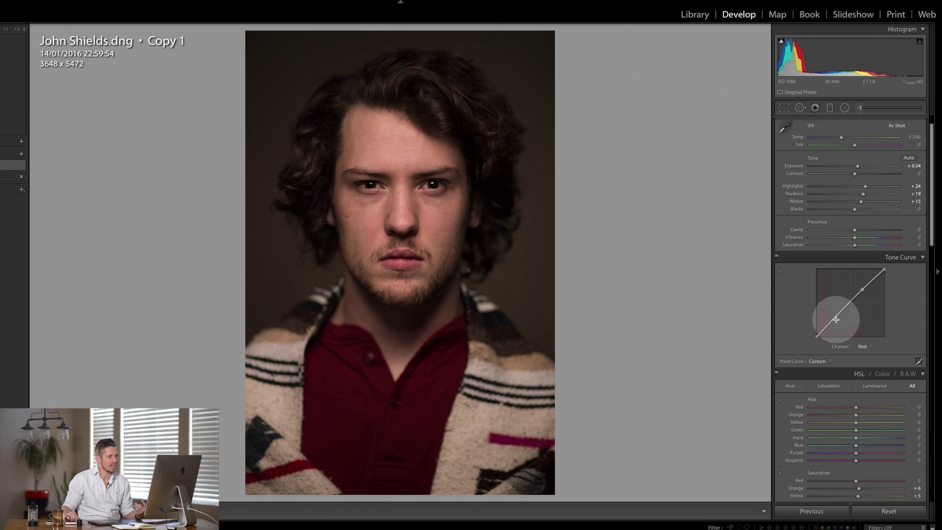
click(835, 319)
drag(835, 318, 835, 319)
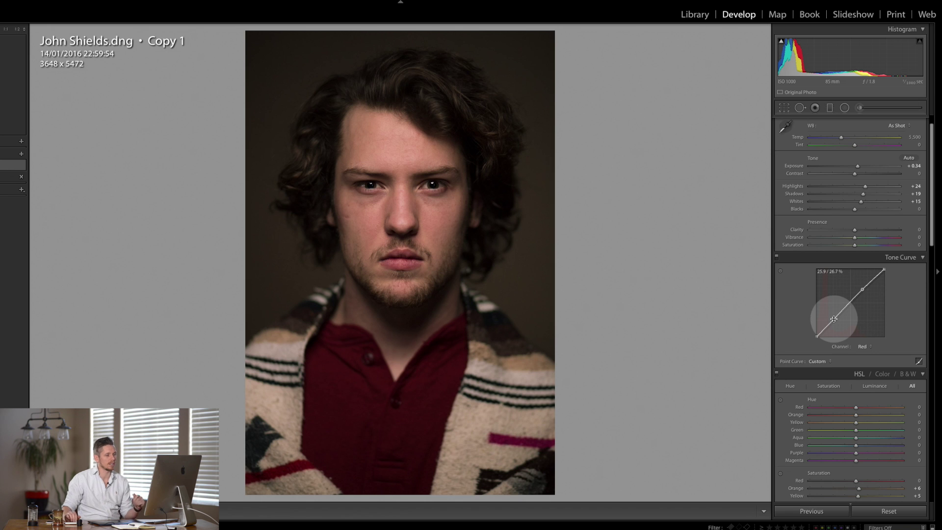
- Reduce the Green Primary saturation in Camera Calibration to -60
scroll(894, 358, down, 15)
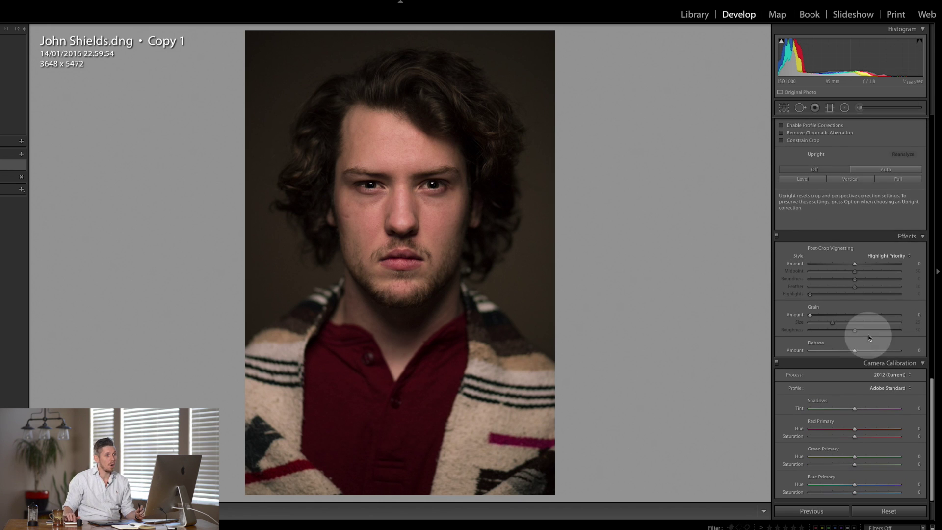
scroll(857, 168, up, 8)
scroll(856, 169, down, 7)
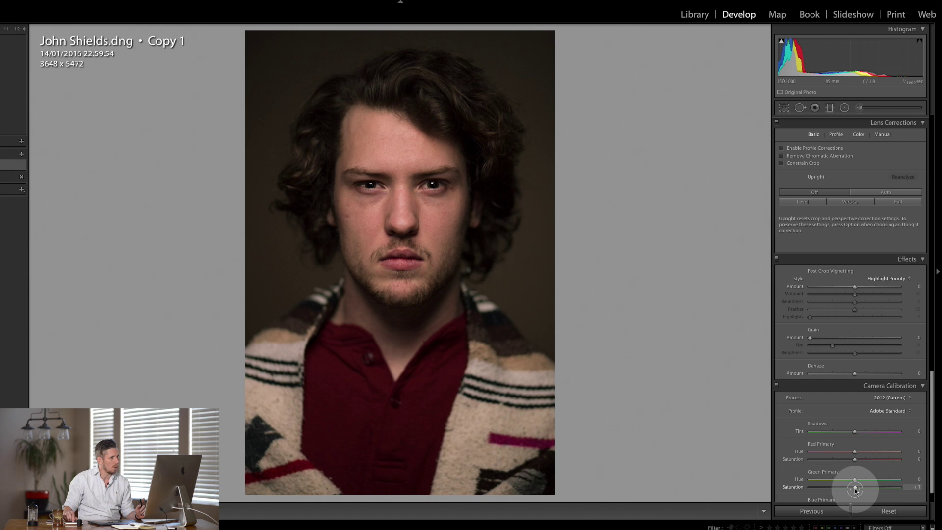
drag(842, 488, 809, 490)
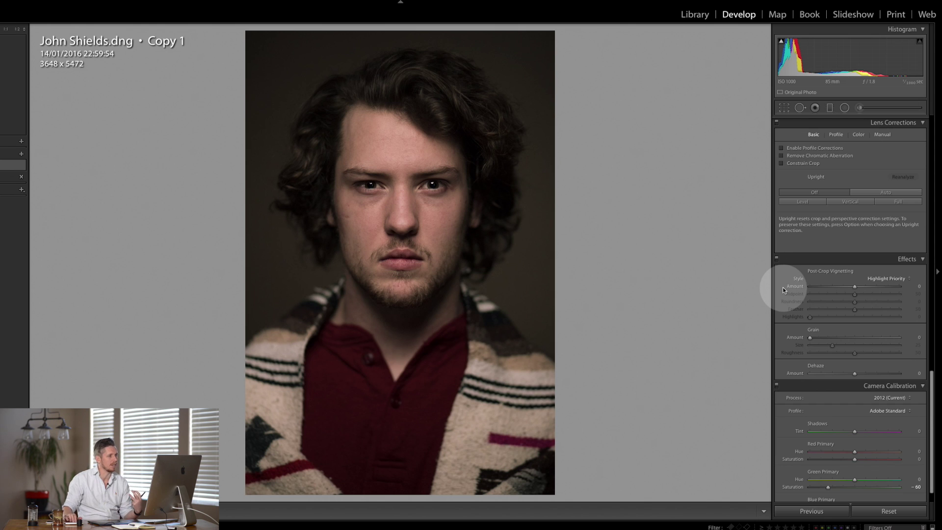
- Draw a new radial filter around the face from forehead to neck and reset its Clarity to 0
scroll(783, 290, up, 10)
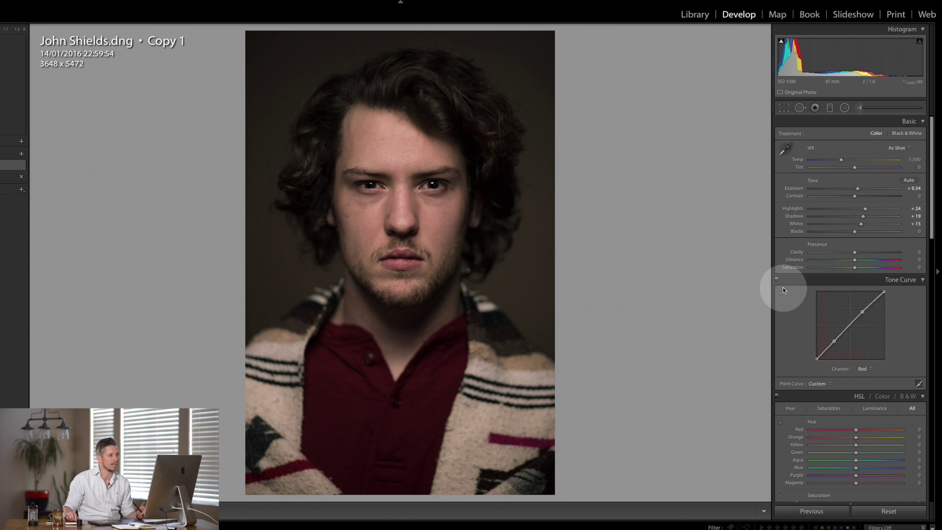
click(846, 109)
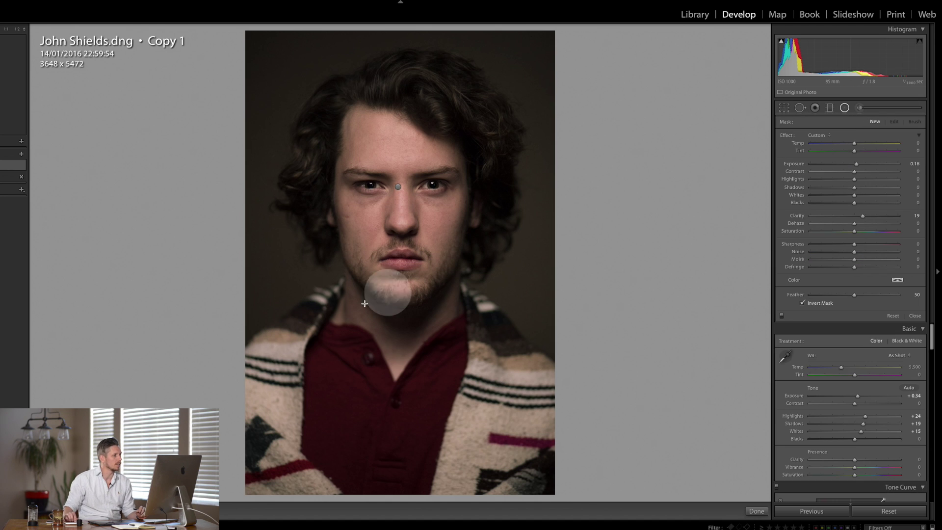
drag(400, 210, 493, 342)
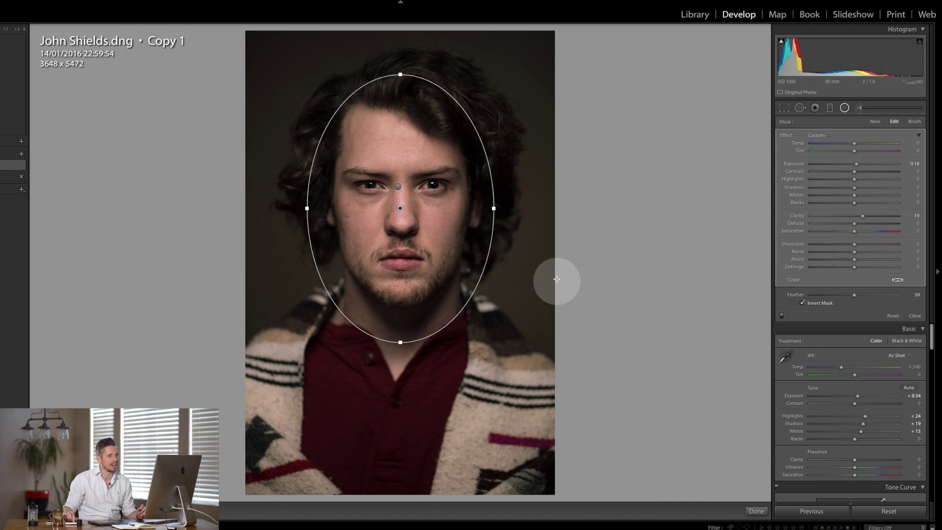
double_click(863, 216)
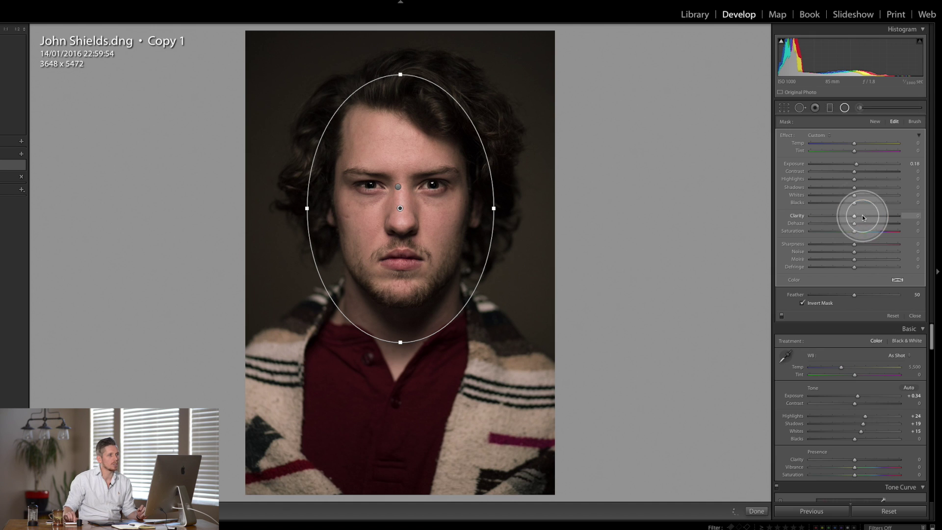
- Set the face radial filter's Highlights to 24, Sharpness to 30 and Temp to 2
drag(856, 145, 861, 144)
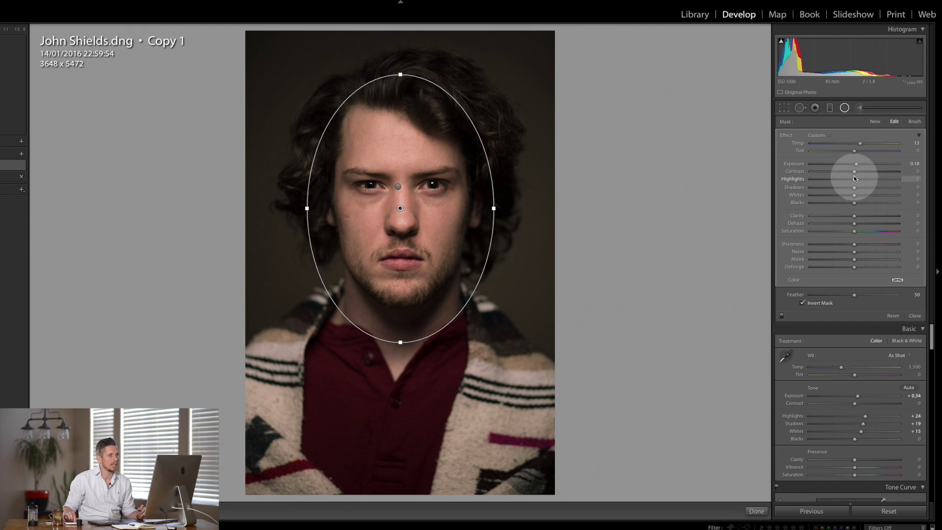
drag(854, 179, 866, 179)
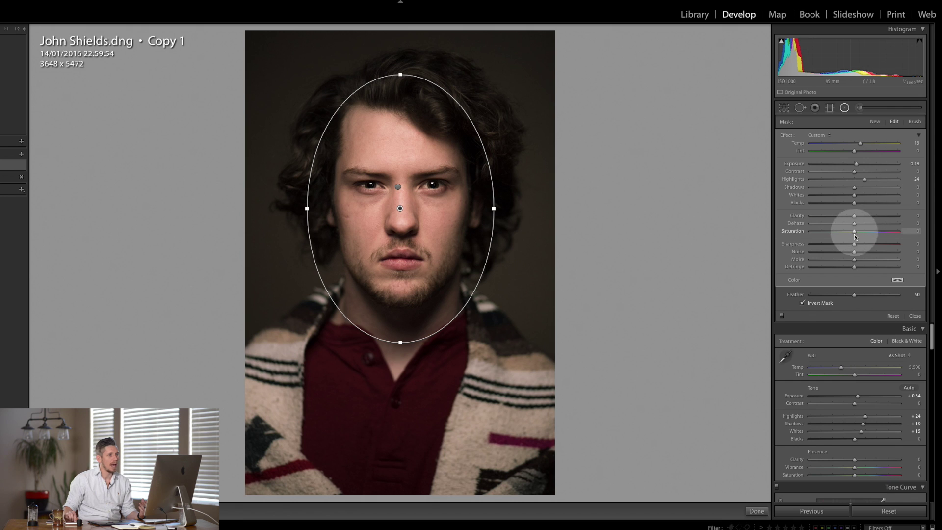
drag(877, 248, 867, 246)
drag(861, 143, 856, 143)
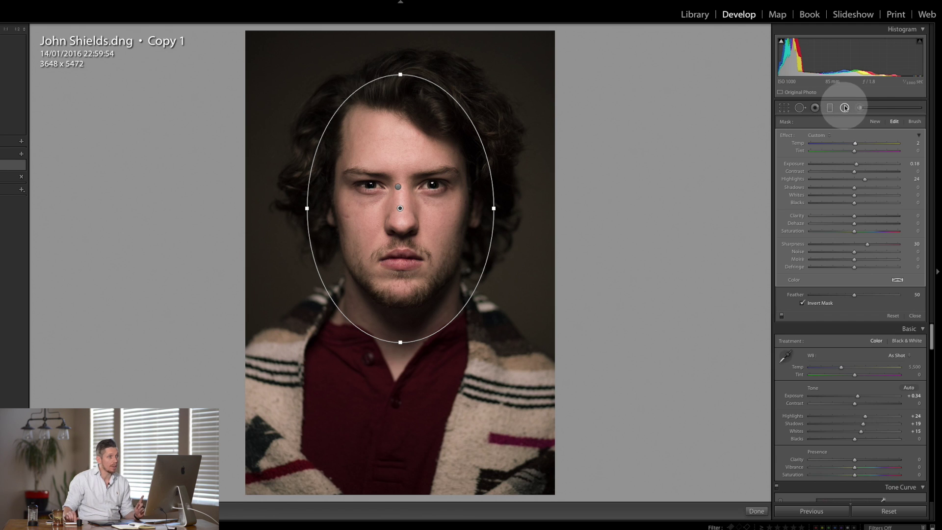
- Draw another, larger radial filter around the whole head and turn off Invert Mask so it affects the surroundings
click(877, 121)
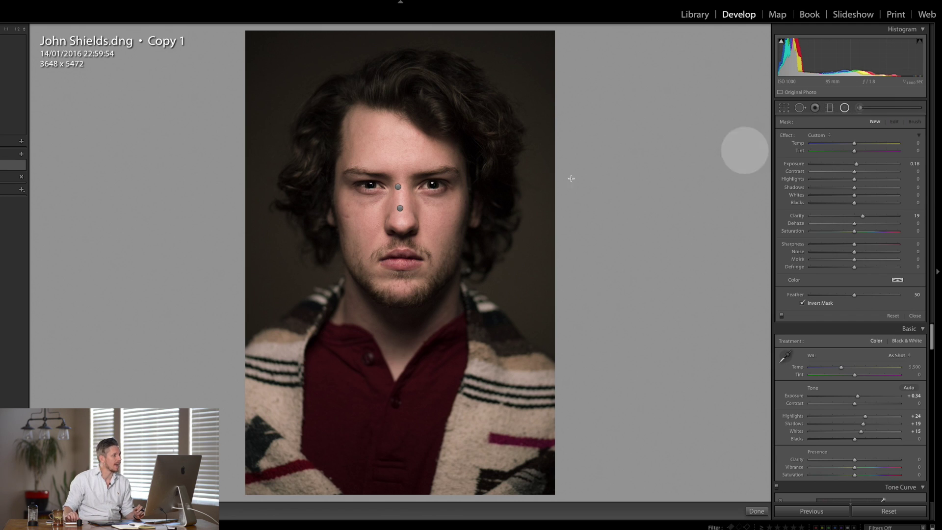
drag(400, 197, 518, 360)
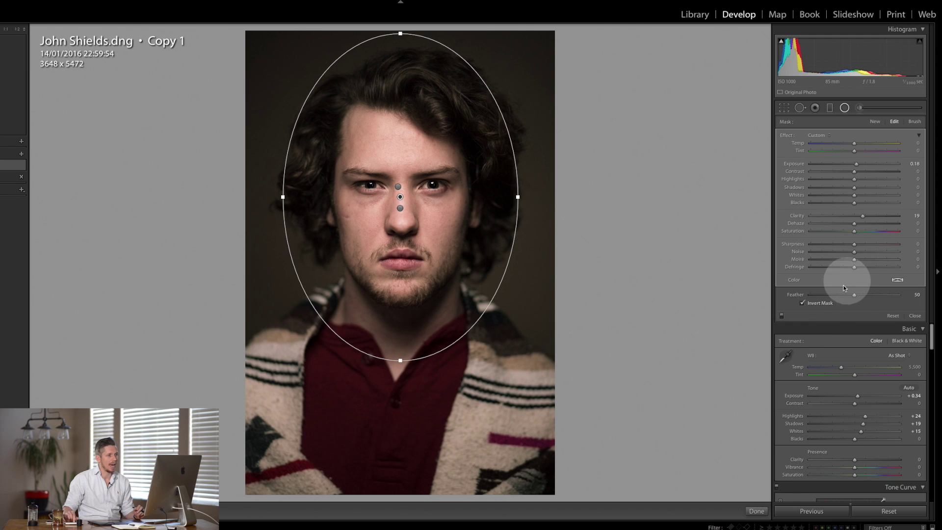
click(803, 304)
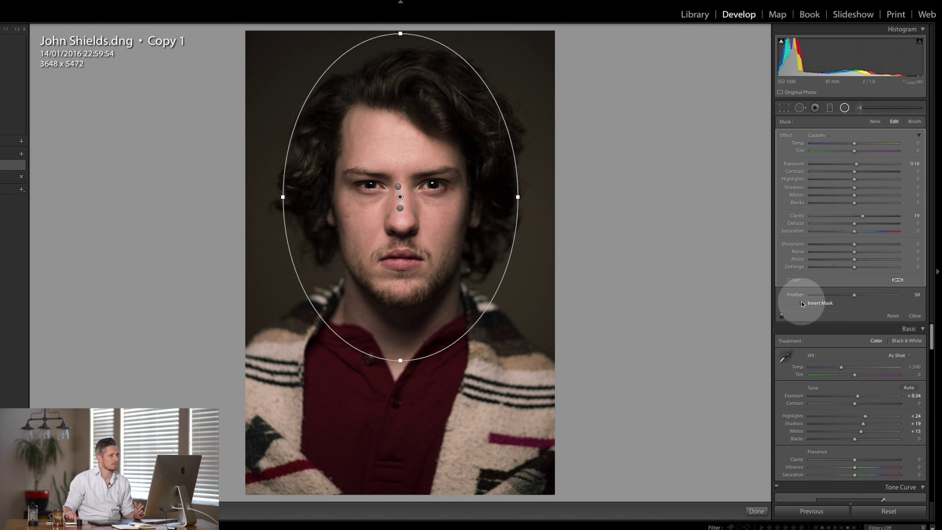
- Set the outer radial filter's Clarity to -5, Temp to -20 and Exposure to -0.10, and close the radial filter
mouse_move(862, 212)
mouse_down()
mouse_move(848, 211)
mouse_move(853, 203)
mouse_up()
mouse_move(847, 143)
mouse_down()
mouse_move(809, 144)
mouse_move(846, 143)
mouse_up()
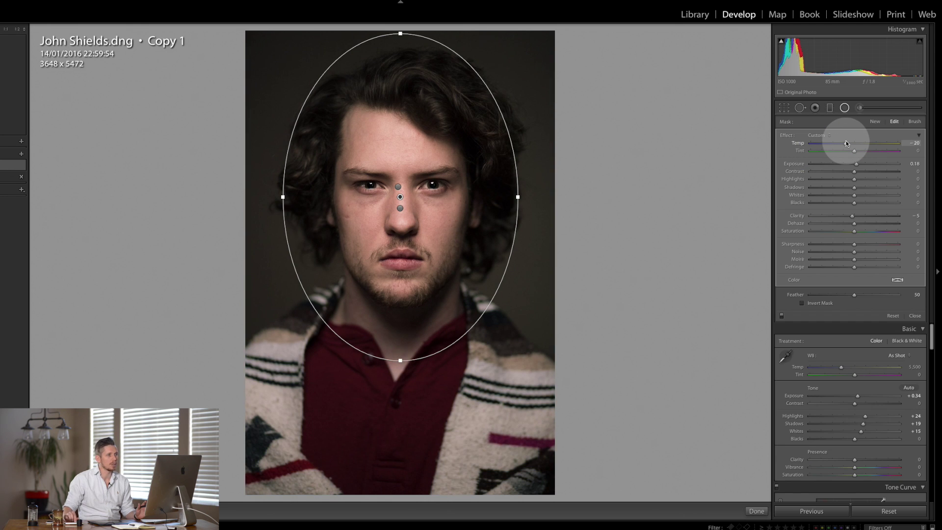
drag(856, 164, 854, 164)
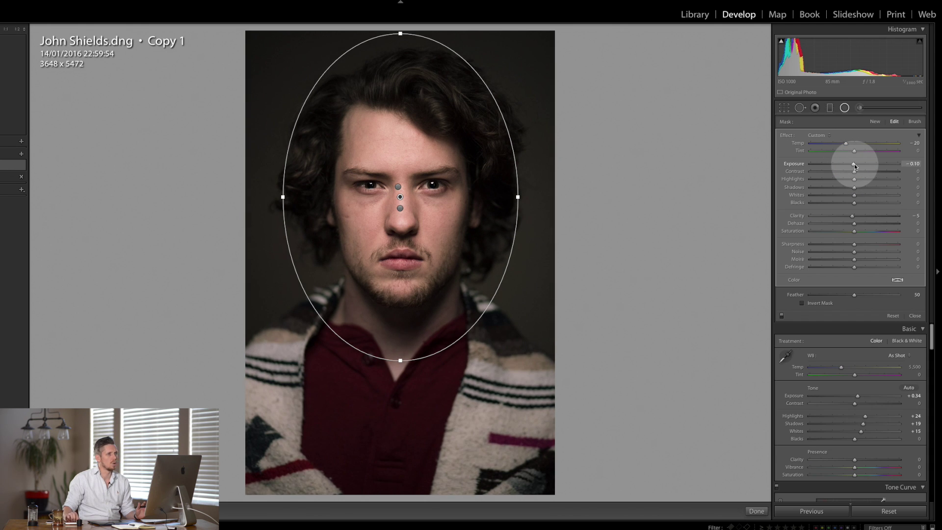
click(844, 109)
click(844, 109)
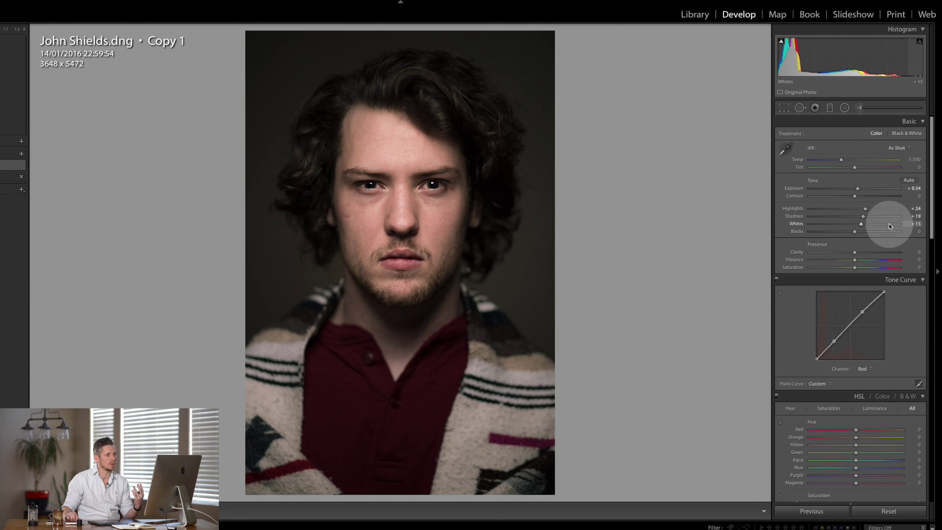
- Set the portrait's Contrast to -8 and Exposure to +0.30, comparing the edited copy with the unedited original
mouse_move(856, 197)
mouse_down()
mouse_move(839, 197)
mouse_move(861, 191)
mouse_up()
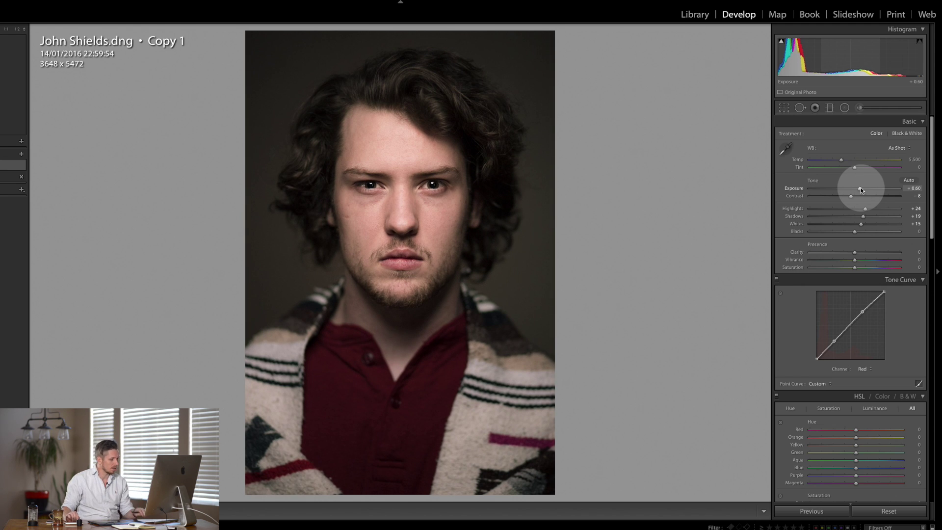
key(Left)
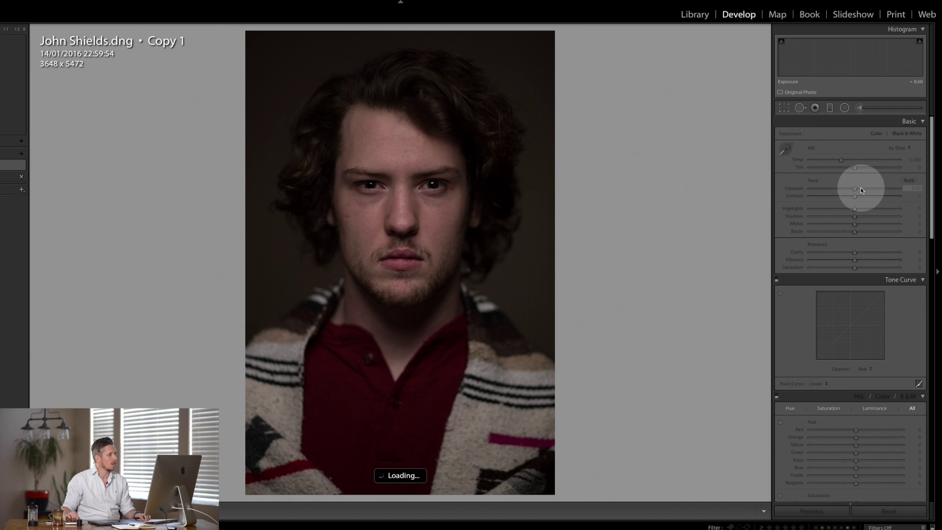
key(Right)
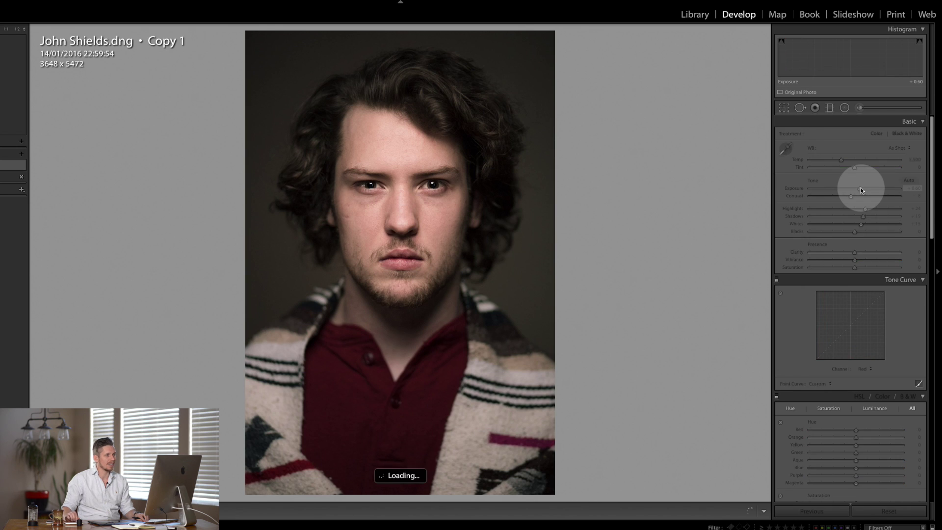
drag(862, 191, 859, 192)
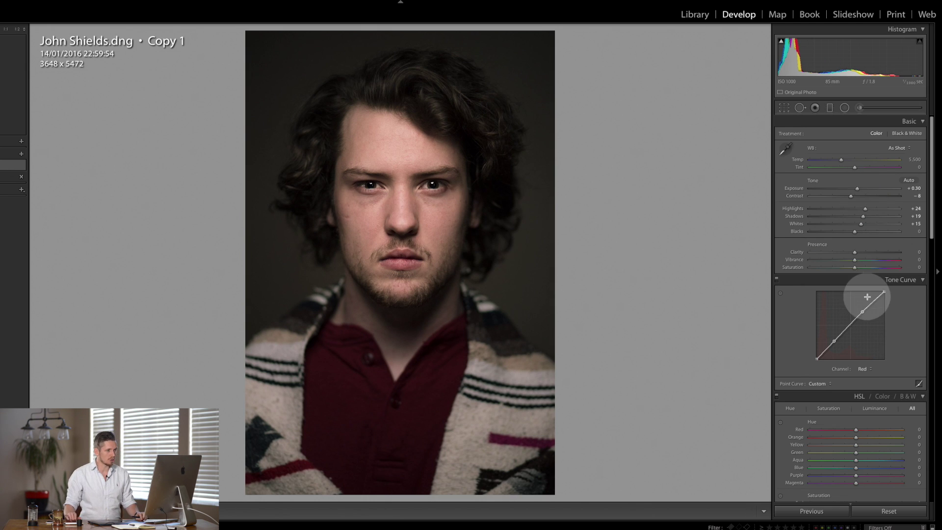
- Add film grain with Amount 24 and Size 36, checking it up close on the face and against the original photo
scroll(867, 295, down, 15)
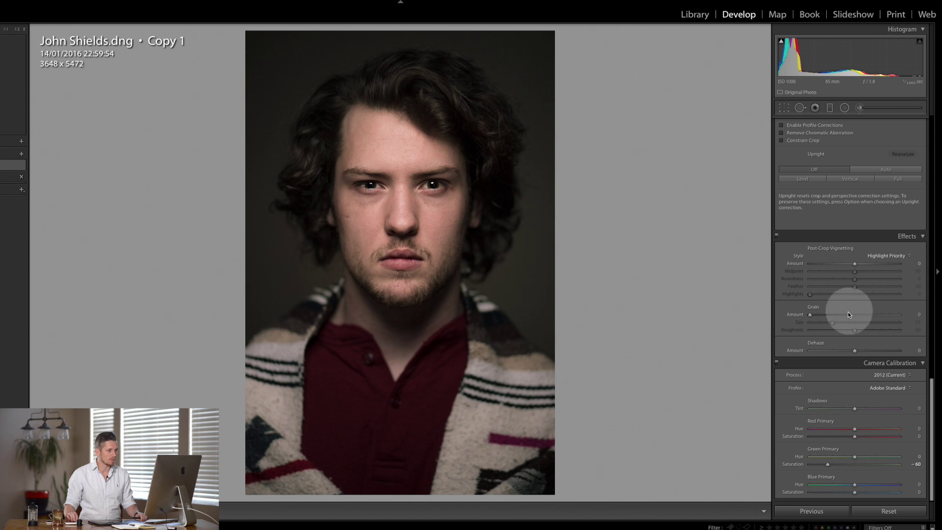
click(835, 314)
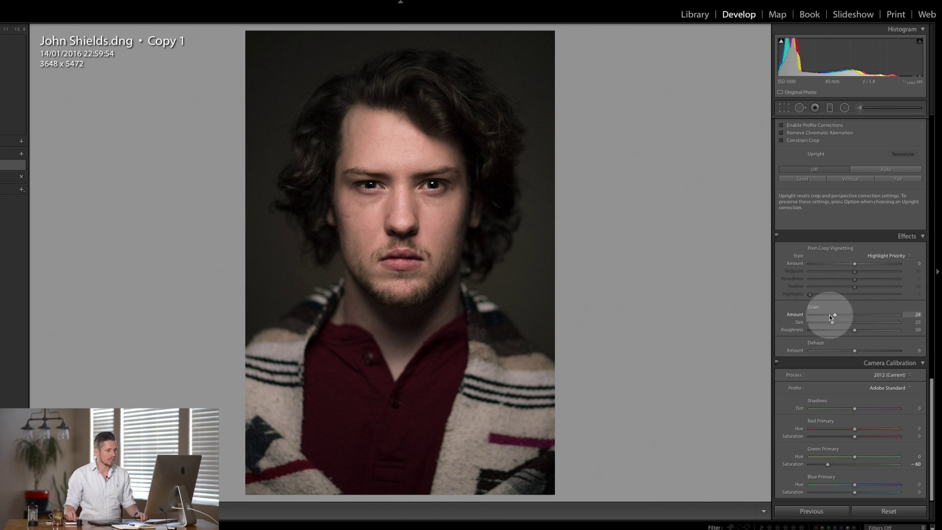
click(410, 185)
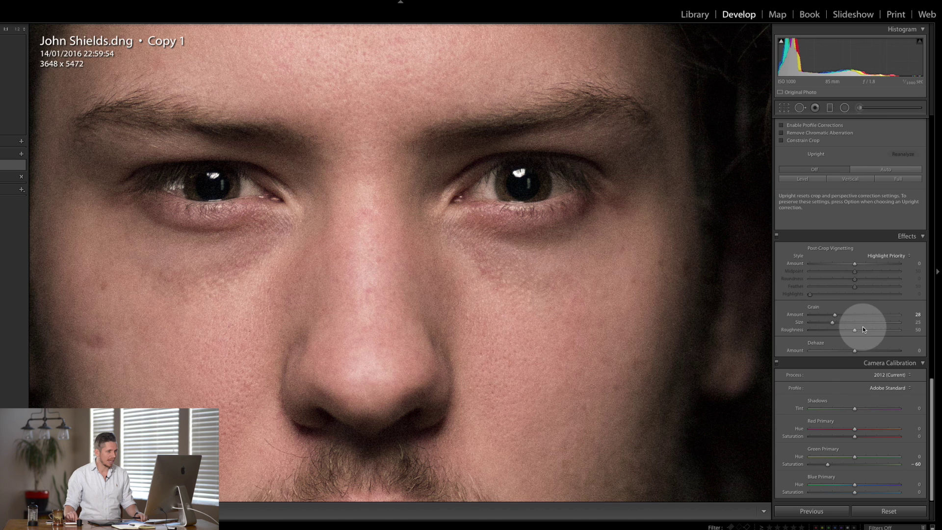
click(841, 322)
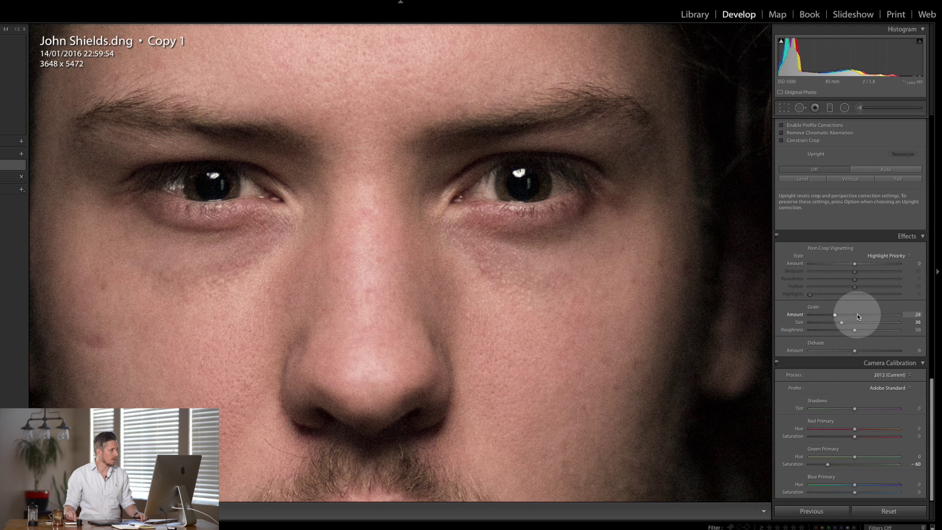
drag(858, 316, 848, 316)
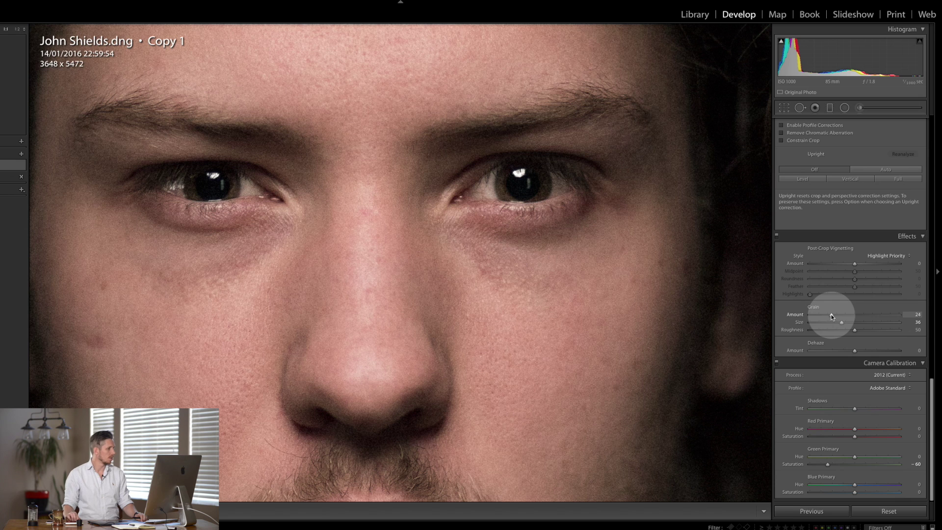
click(501, 249)
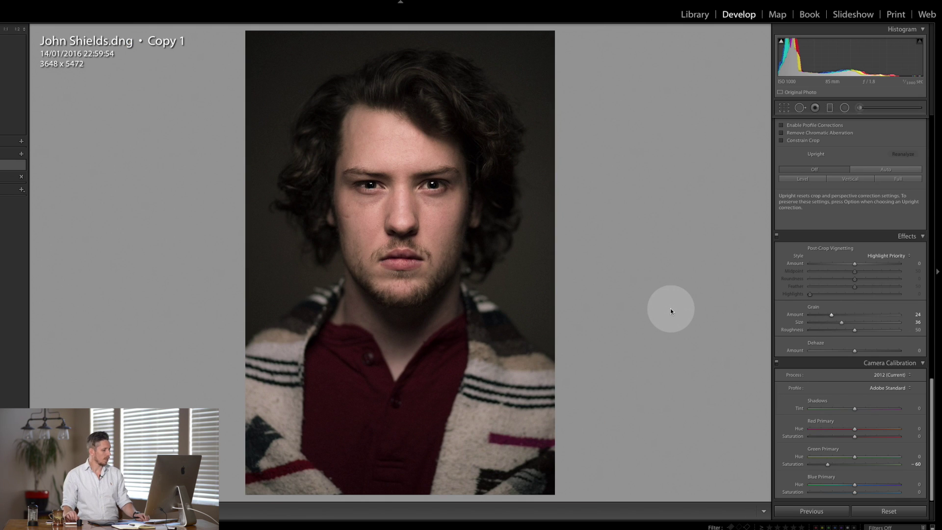
key(Left)
key(Right)
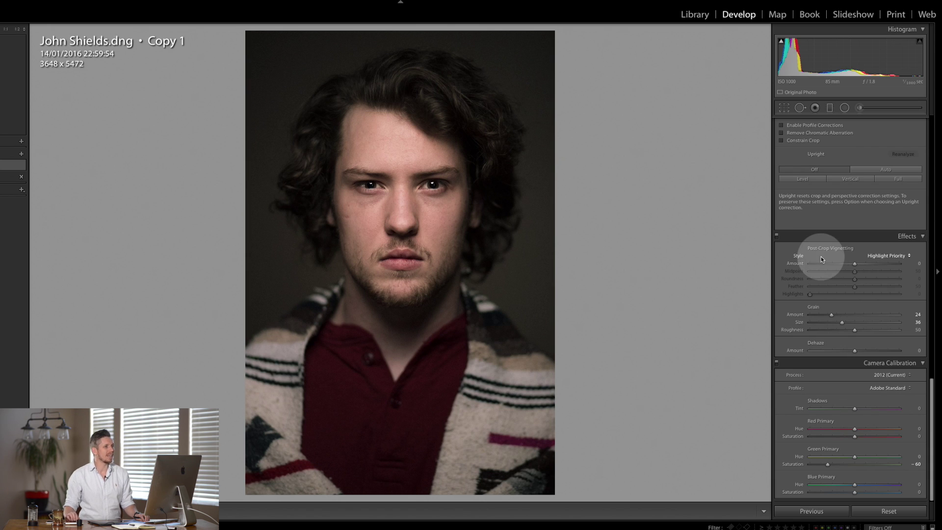
- Shape the RGB tone curve with a lifted black point, lowered shadows and slightly raised upper midtones, and compare the result with the original
scroll(867, 255, up, 10)
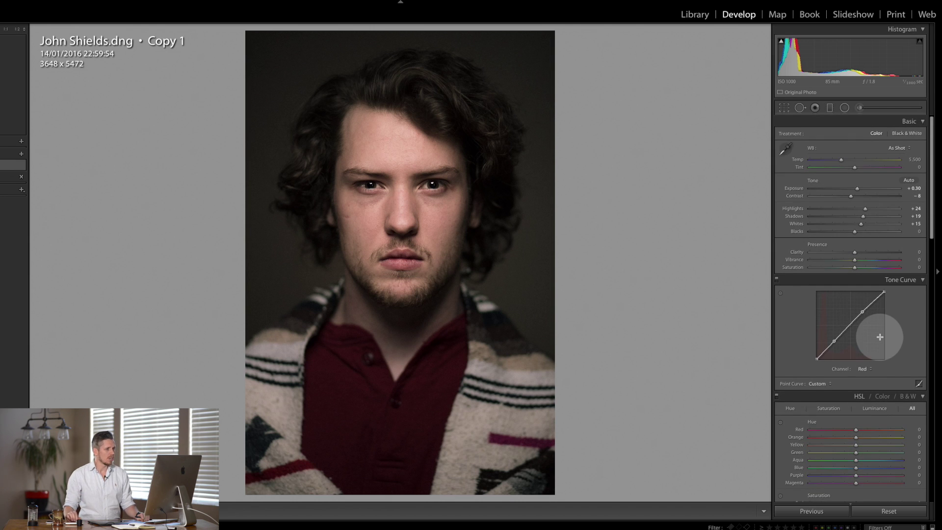
click(864, 370)
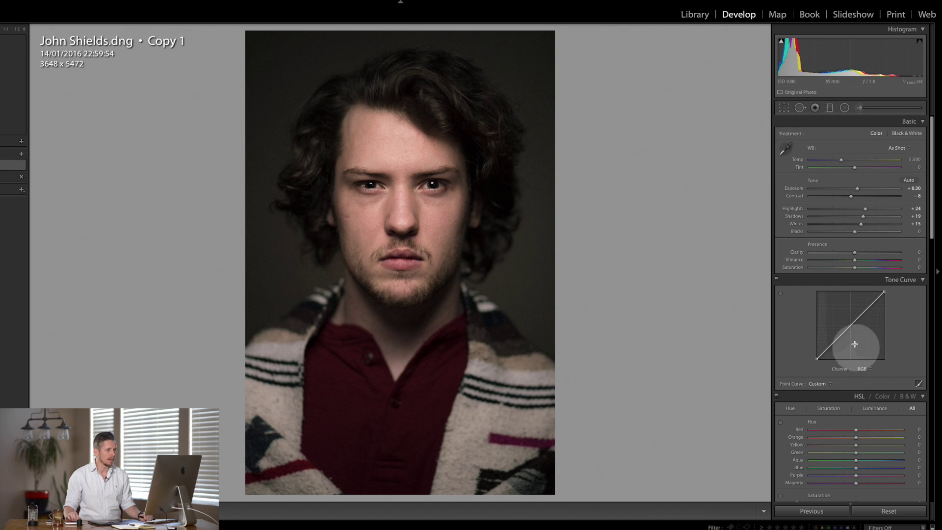
click(859, 316)
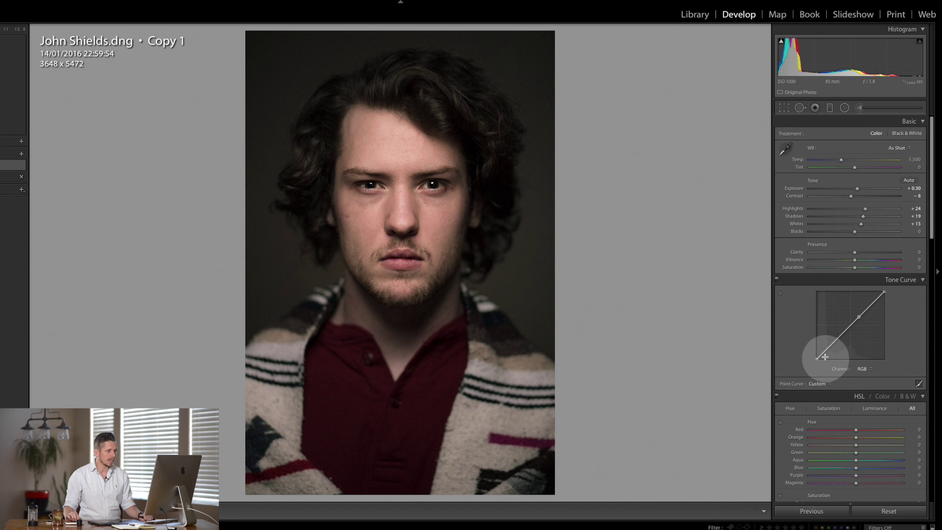
drag(817, 359, 827, 349)
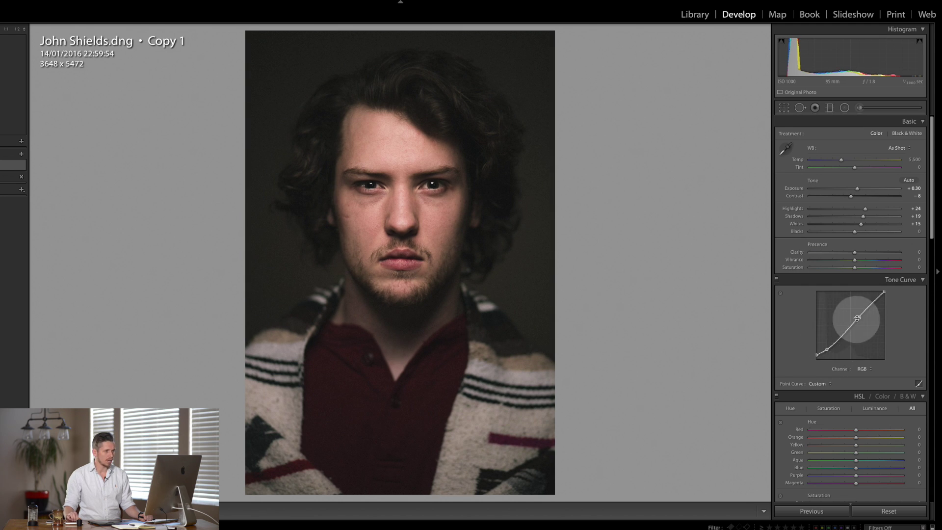
drag(858, 317, 848, 328)
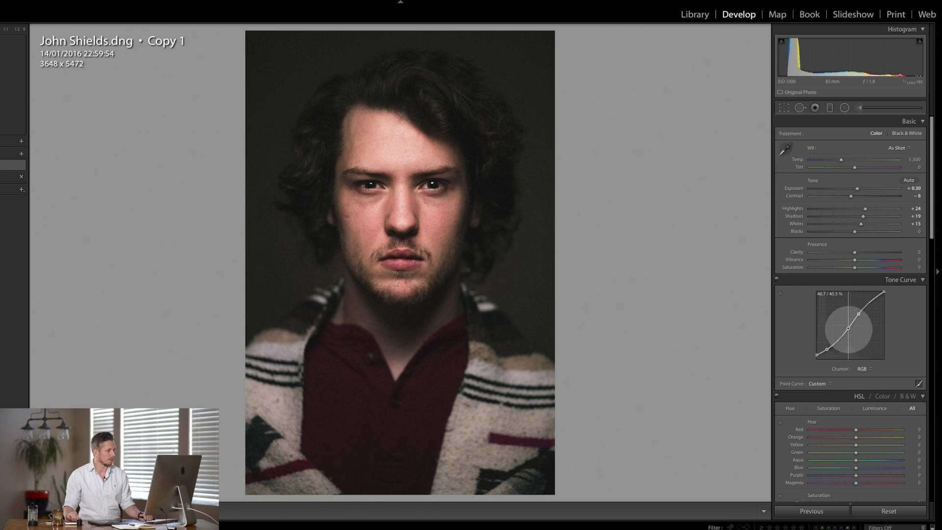
drag(858, 314, 860, 314)
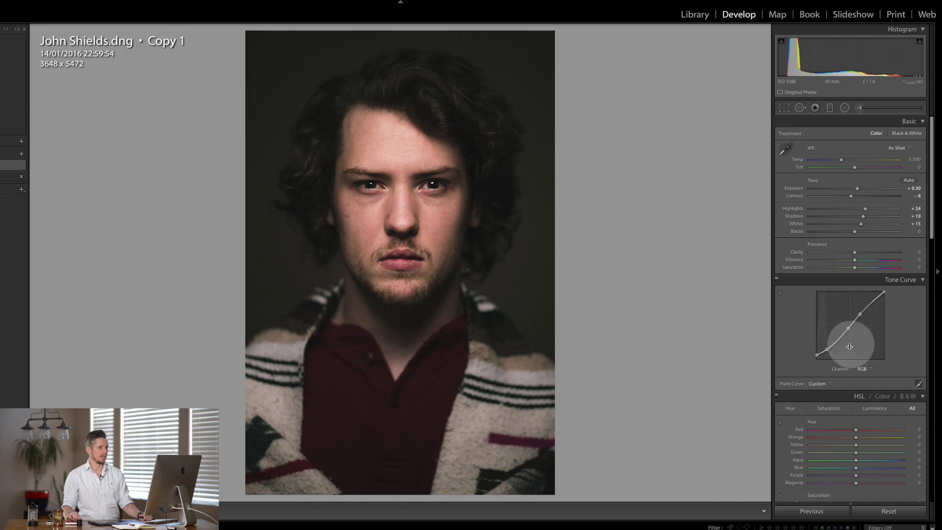
drag(817, 354, 817, 352)
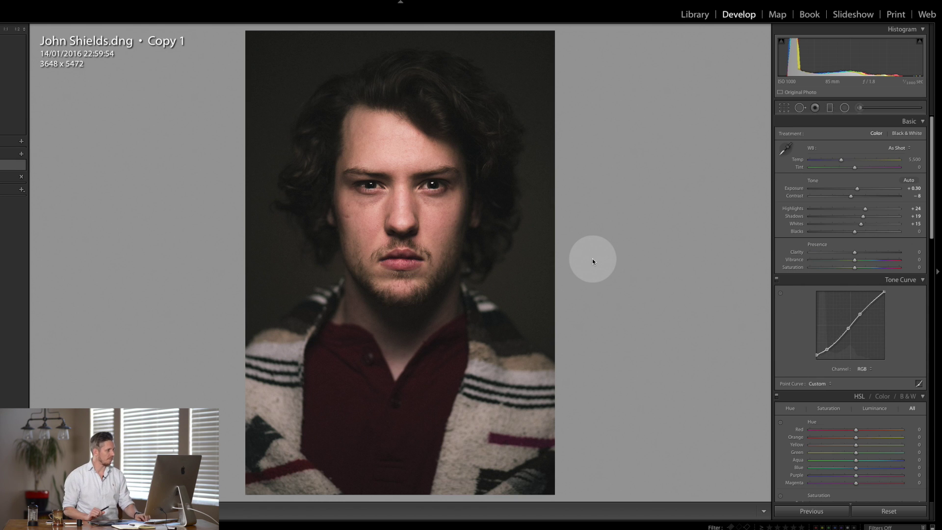
key(Left)
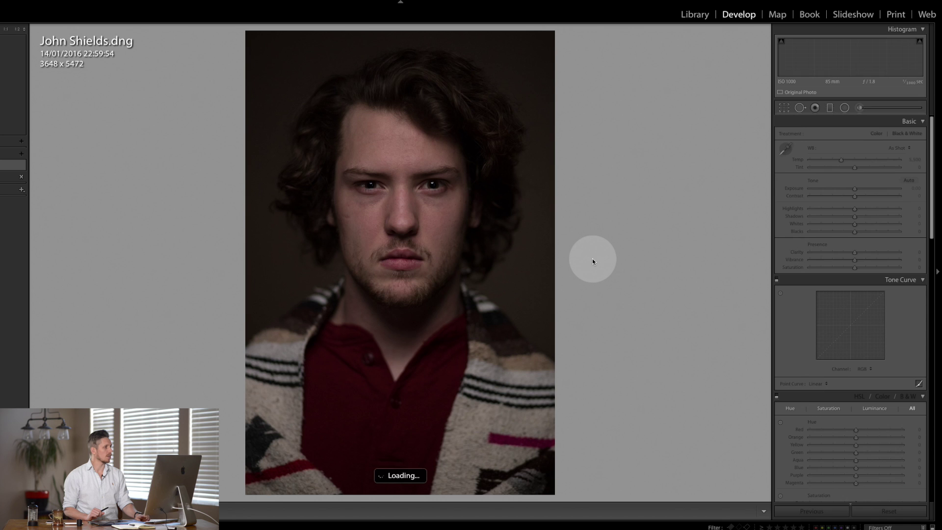
key(Right)
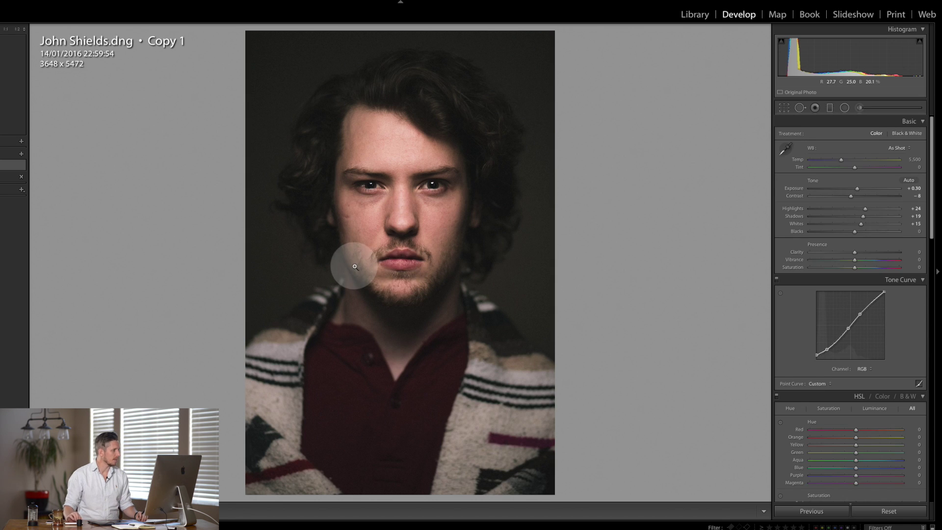
- Heal the blemish on the cheek beside the ear with a short Spot Removal stroke, and close the tool
click(336, 227)
drag(419, 175, 340, 246)
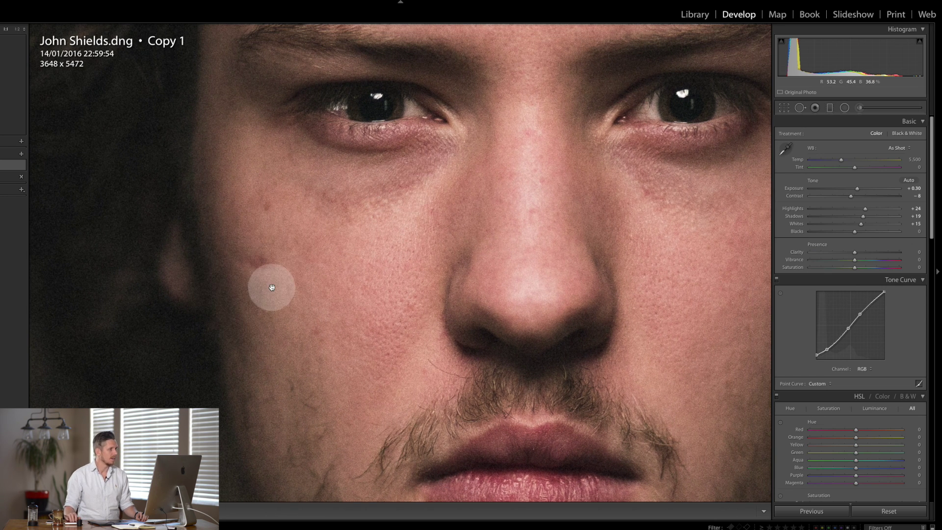
drag(271, 287, 201, 298)
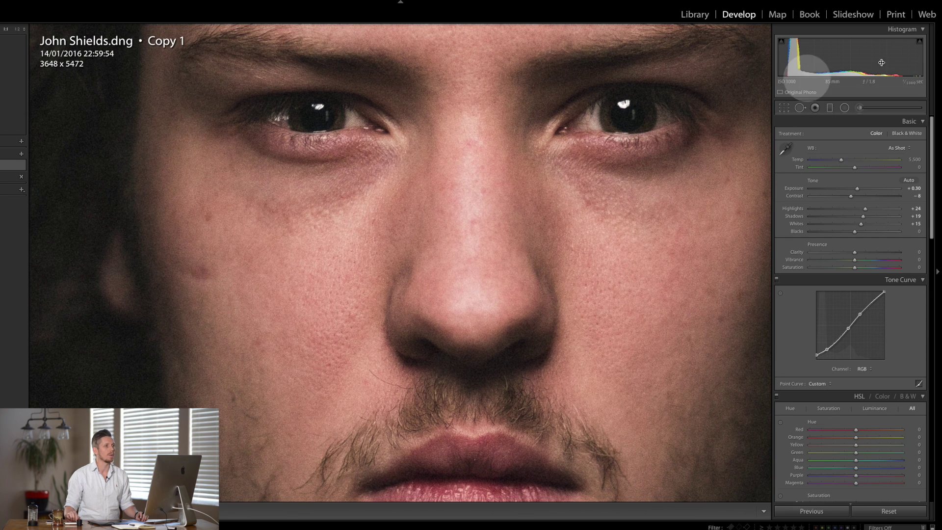
click(861, 107)
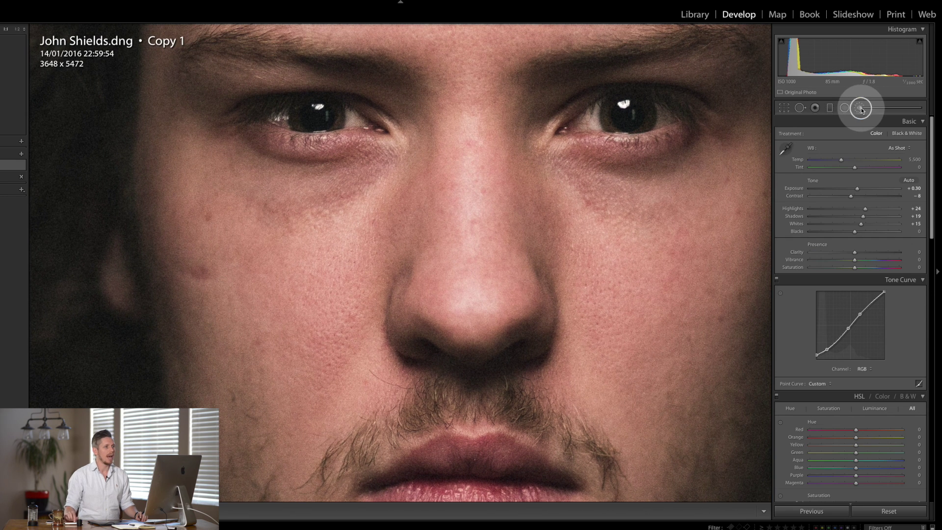
click(801, 107)
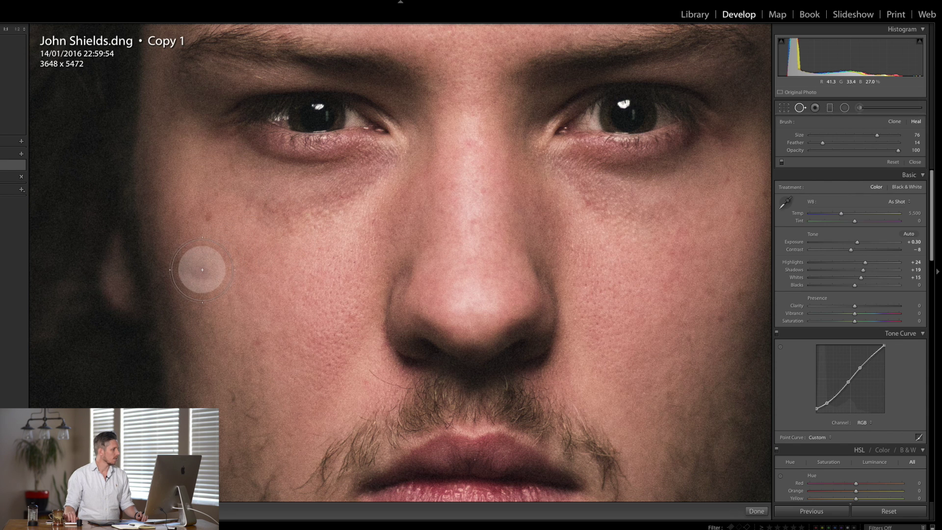
drag(202, 270, 195, 272)
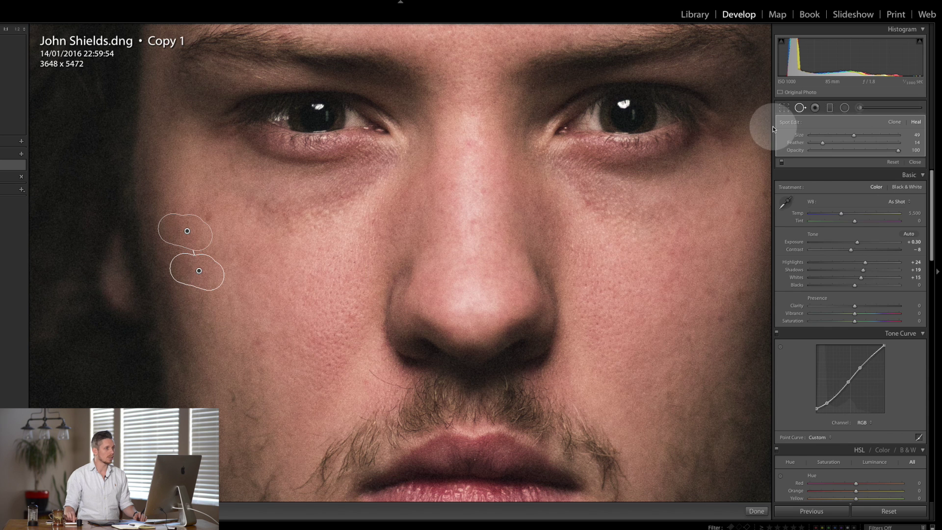
click(800, 108)
click(800, 108)
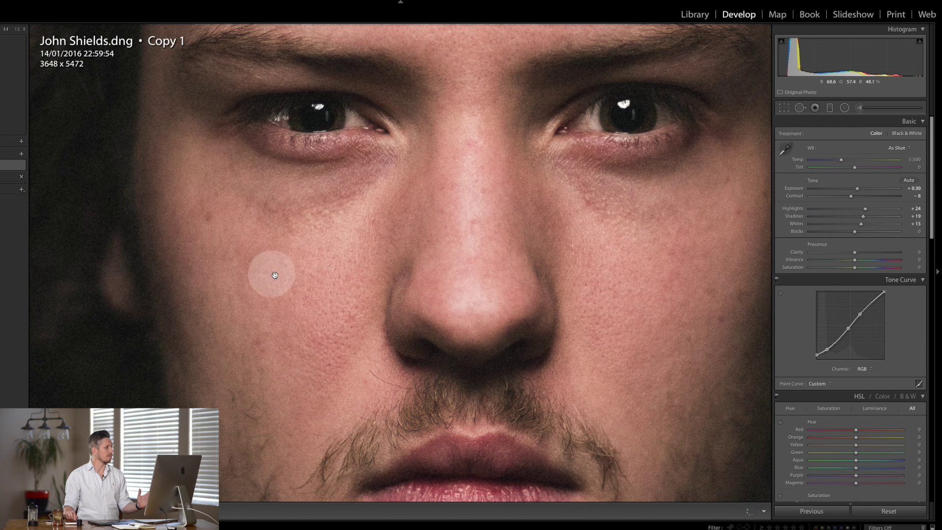
click(344, 285)
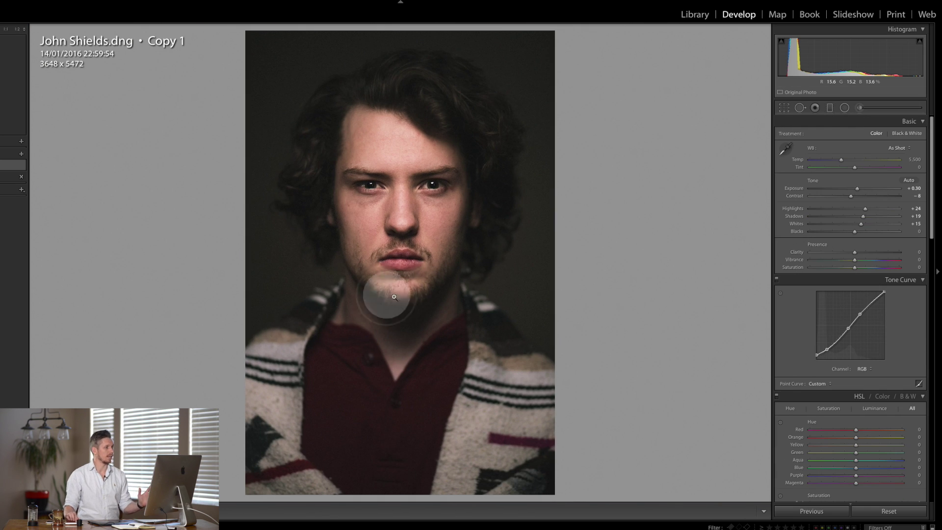
- Prepare a new adjustment brush for the under-eye areas with Exposure 0.00, Shadows 19 and Clarity 21
click(406, 228)
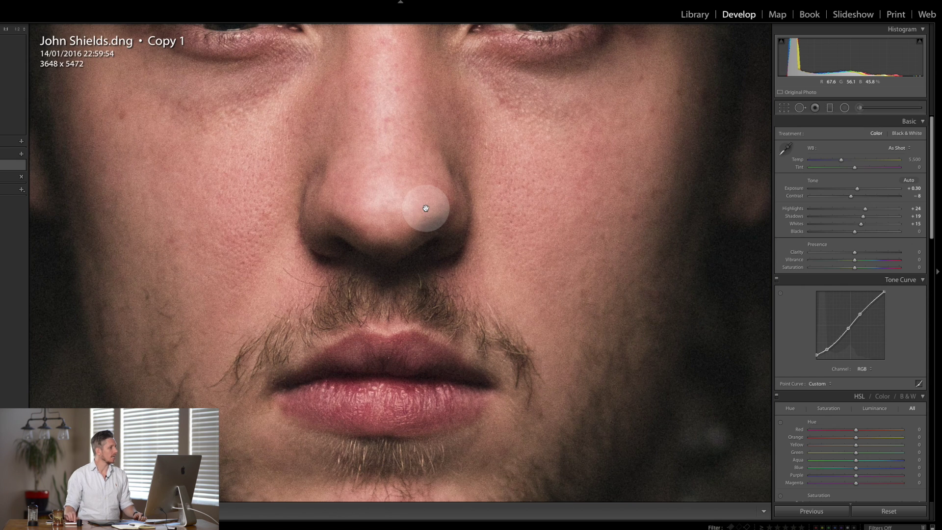
drag(421, 204, 417, 320)
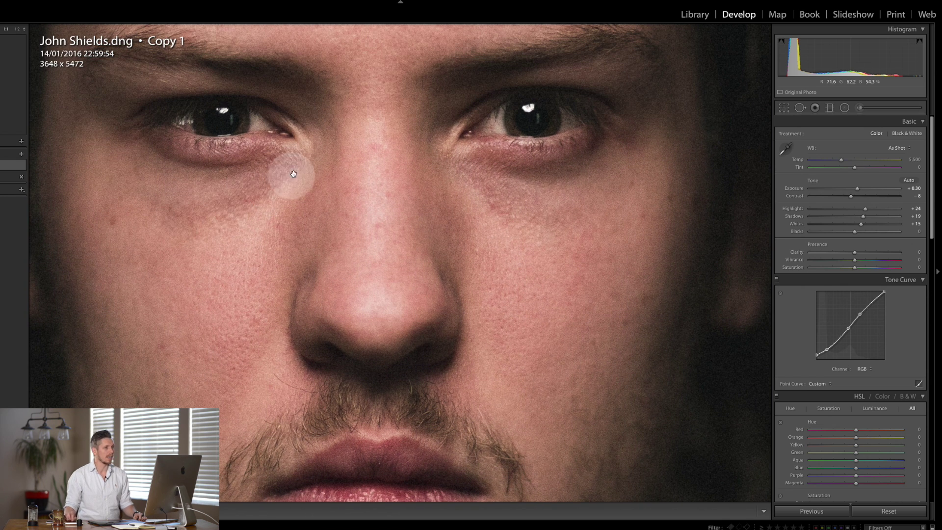
click(860, 107)
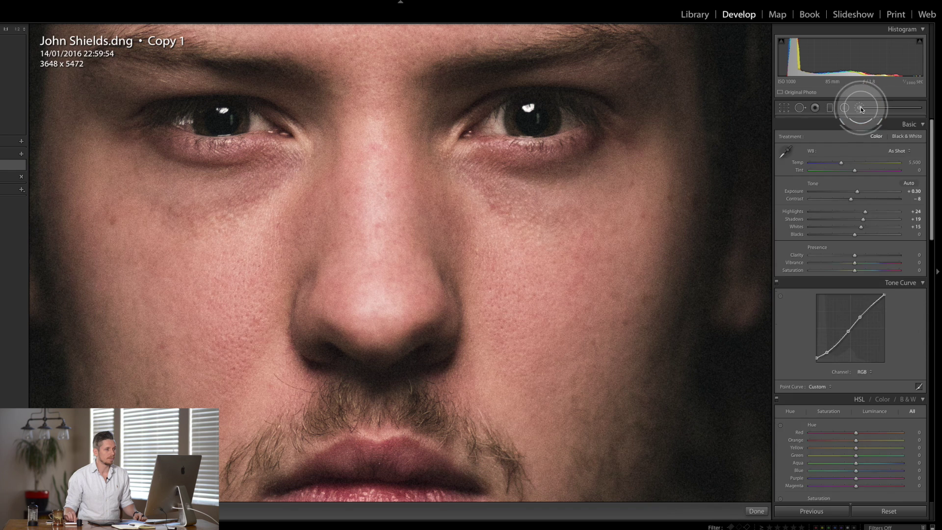
drag(856, 174, 856, 166)
double_click(856, 163)
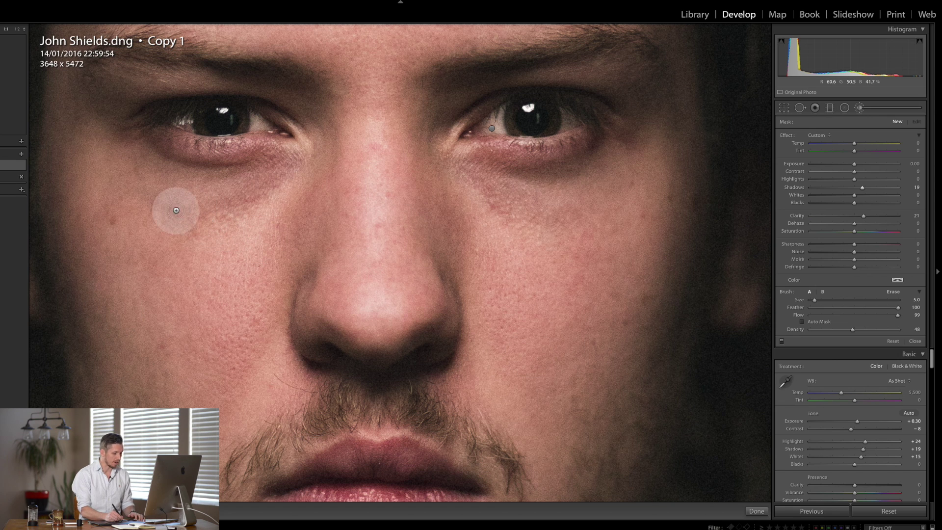
- Paint the areas beneath both eyes with the adjustment brush at size 11, and raise its Shadows to 100
key(])
key(])
key(])
key(])
key(])
key(])
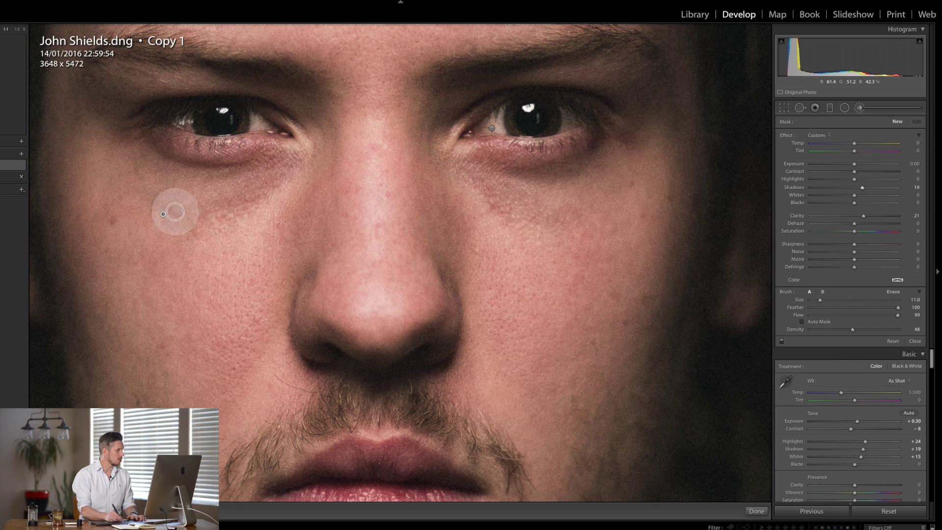
mouse_move(182, 210)
mouse_down()
mouse_move(273, 184)
mouse_move(230, 212)
mouse_move(191, 217)
mouse_move(269, 182)
mouse_move(242, 209)
mouse_move(190, 227)
mouse_move(267, 188)
mouse_move(255, 203)
mouse_move(173, 220)
mouse_up()
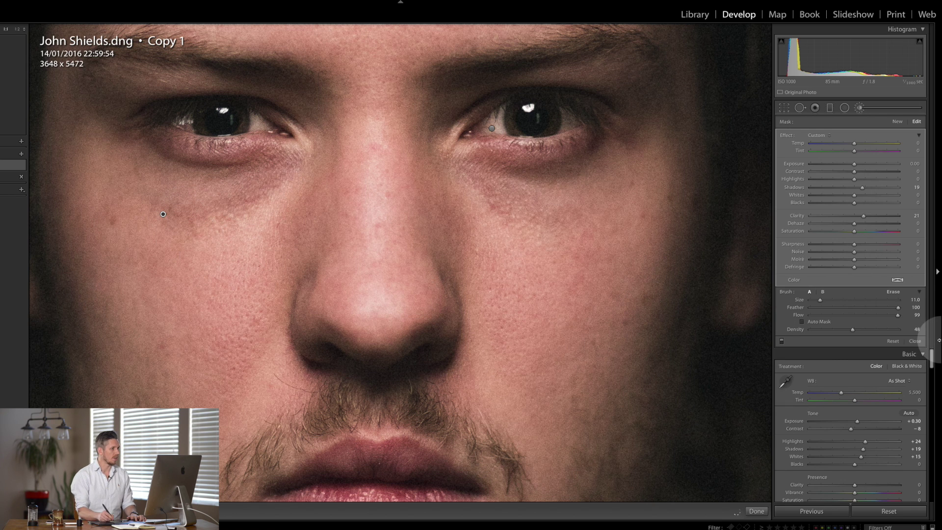
mouse_move(488, 186)
mouse_down()
mouse_move(480, 175)
mouse_move(574, 174)
mouse_up()
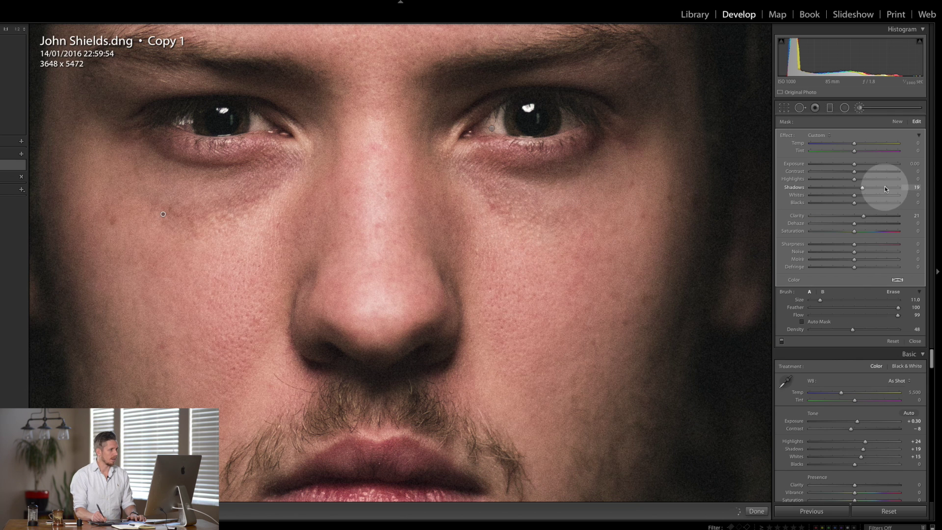
drag(885, 187, 902, 187)
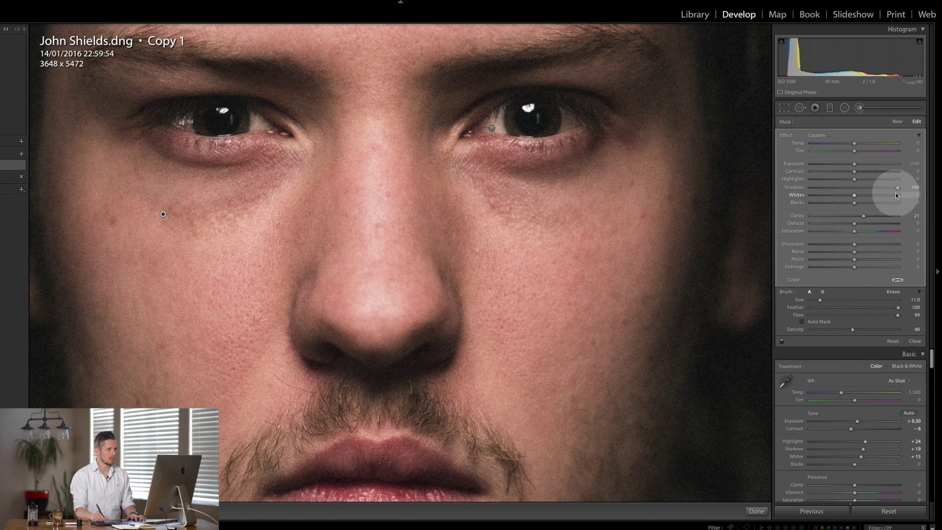
- Check the under-eye mask overlay, extend the brushed area up to the lower lid of the image-left eye, and lower the brush's Shadows to 64
drag(898, 188, 881, 193)
key(o)
key(o)
key(o)
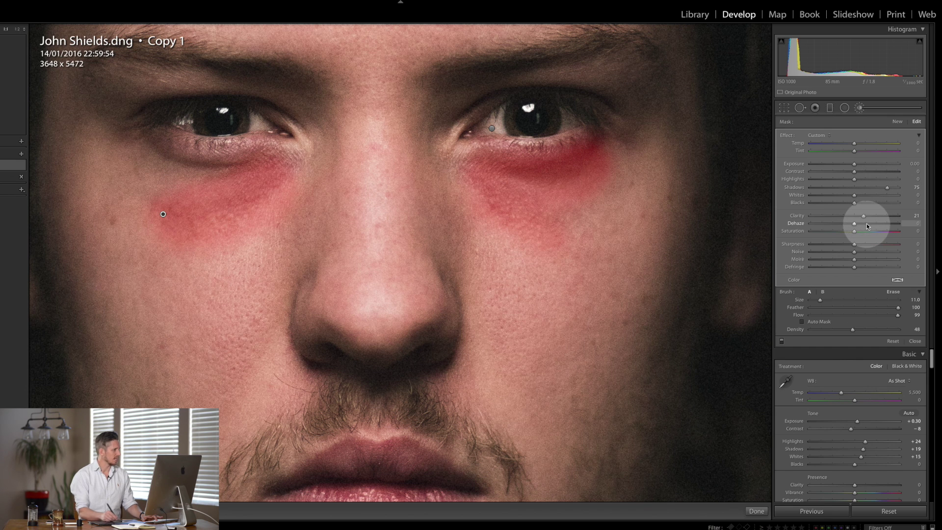
mouse_move(195, 173)
mouse_down()
mouse_move(158, 158)
mouse_move(273, 169)
mouse_move(253, 215)
mouse_up()
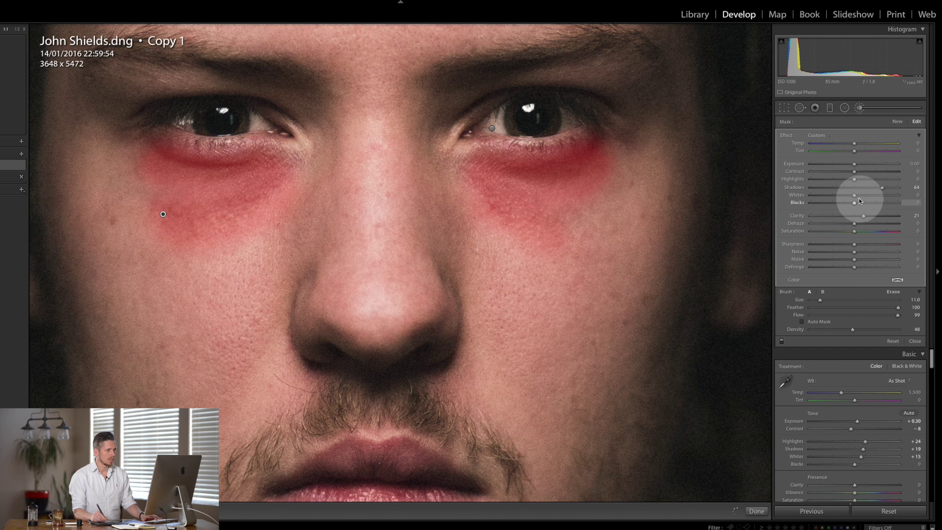
key(o)
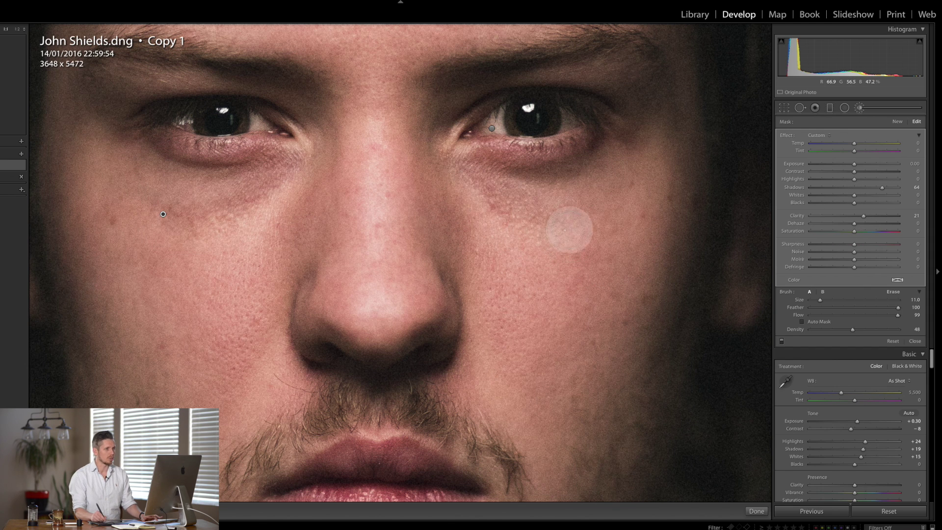
- Soften the under-eye adjustment with Shadows 13 and Contrast -24, and close the adjustment brush
click(862, 190)
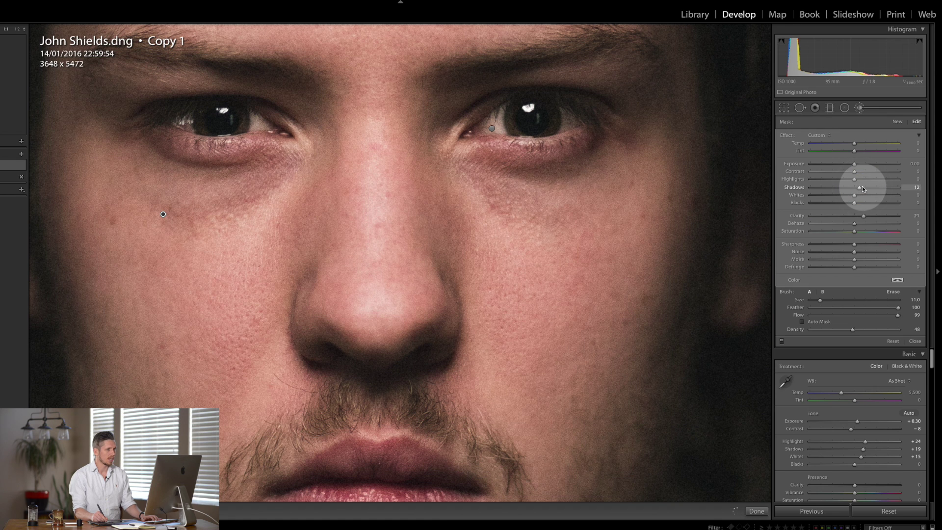
drag(858, 182, 833, 177)
click(856, 172)
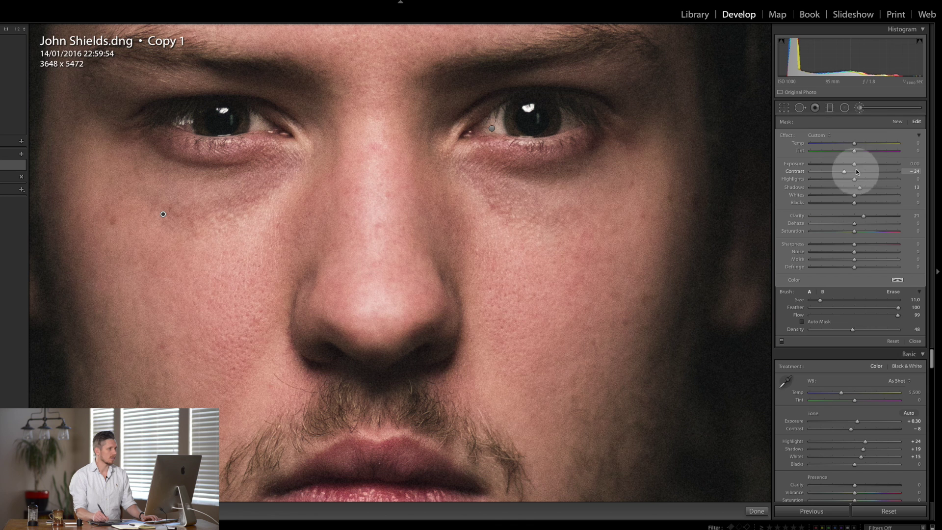
click(858, 107)
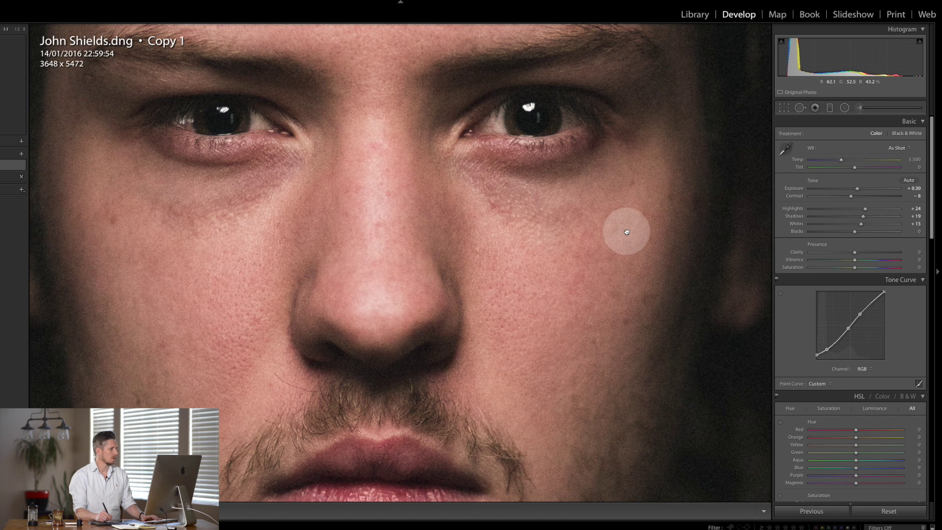
- Zoom out to the whole portrait and view it full screen
click(624, 228)
key(f)
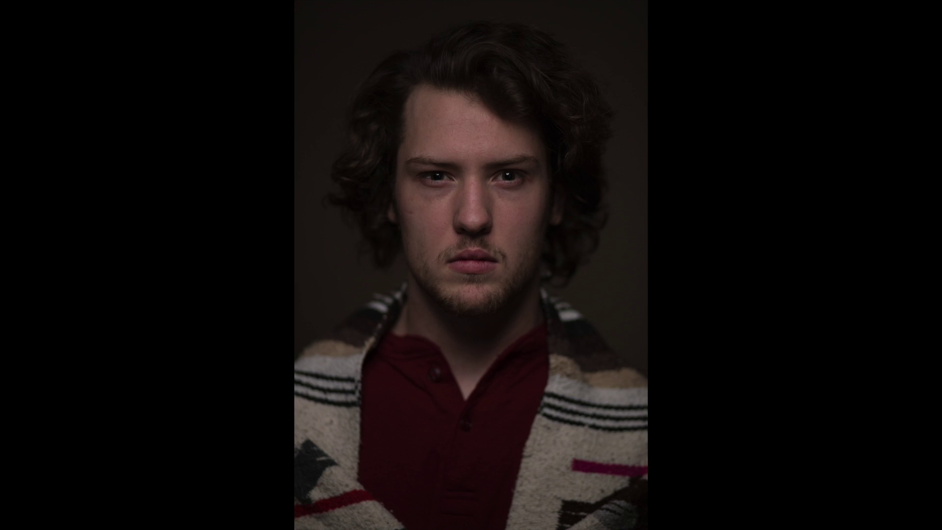